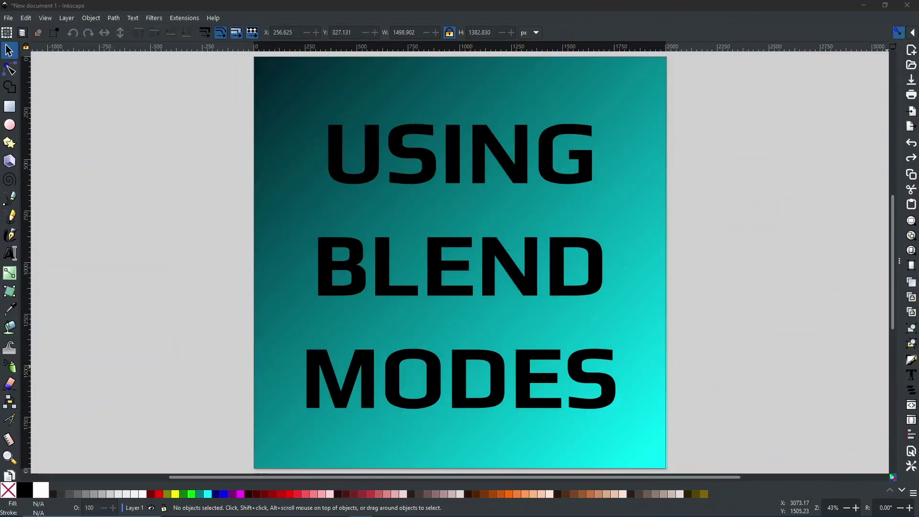
Select the three-line USING BLEND MODES title text instead of the teal background rectangle
{"action": "left_click", "coordinate": [599, 94]}
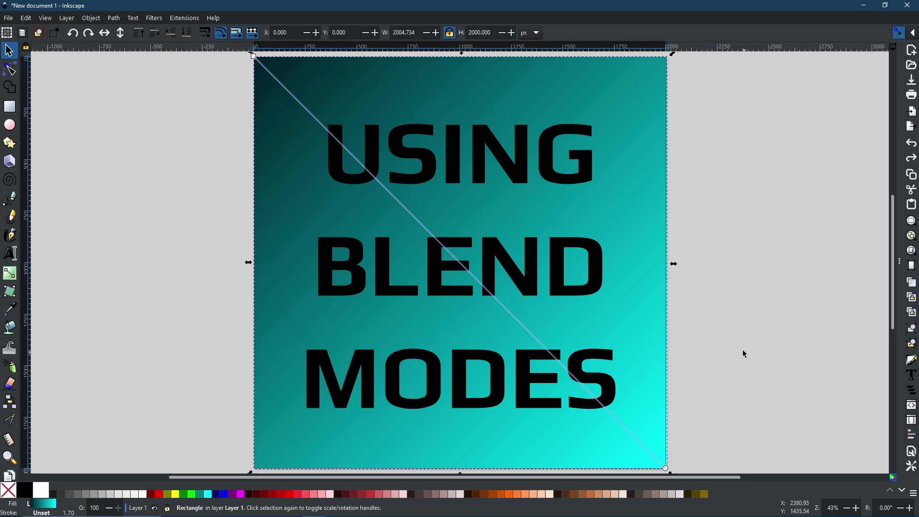
{"action": "left_click", "coordinate": [522, 178]}
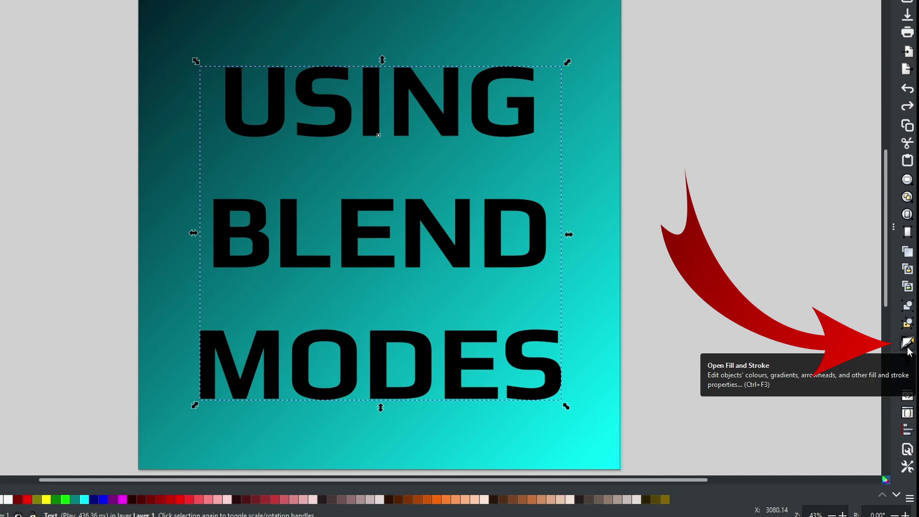
Fill the title with a black-to-transparent linear gradient running diagonally from MODES up toward USING
{"action": "left_click", "coordinate": [907, 349]}
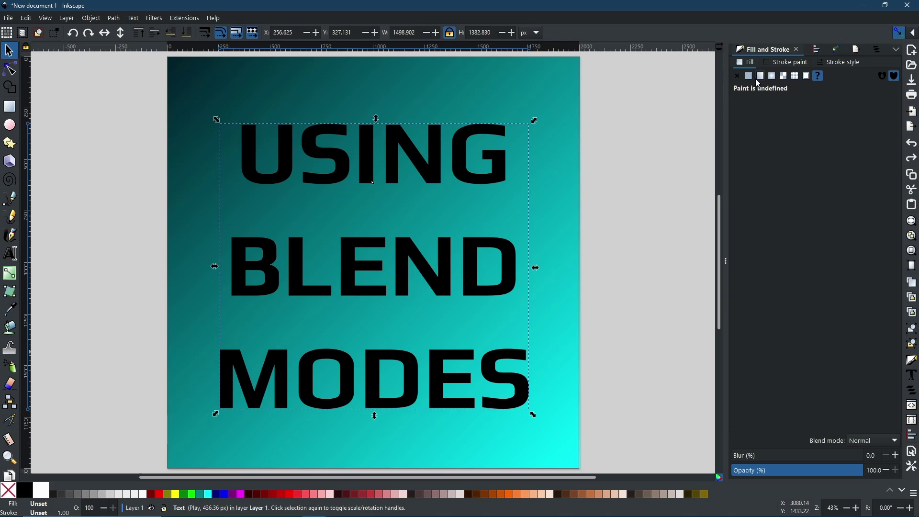
{"action": "left_click", "coordinate": [761, 78]}
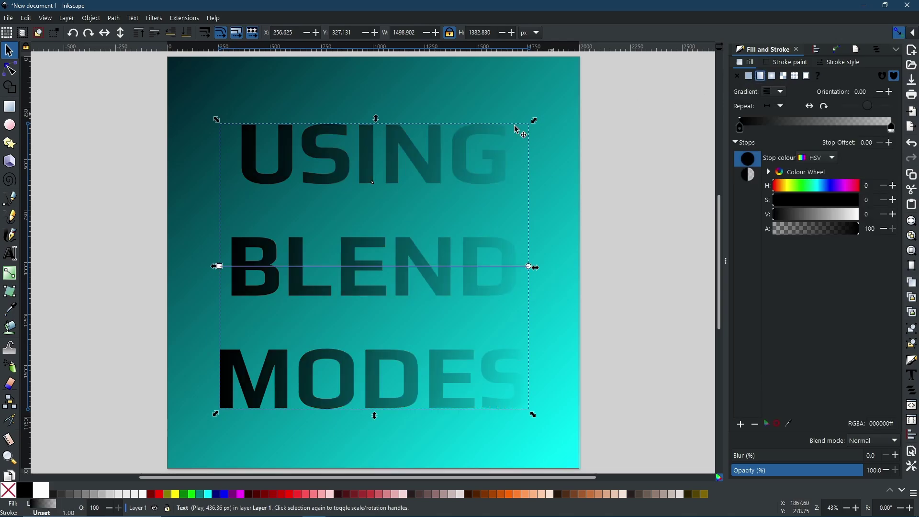
{"action": "left_click", "coordinate": [219, 266]}
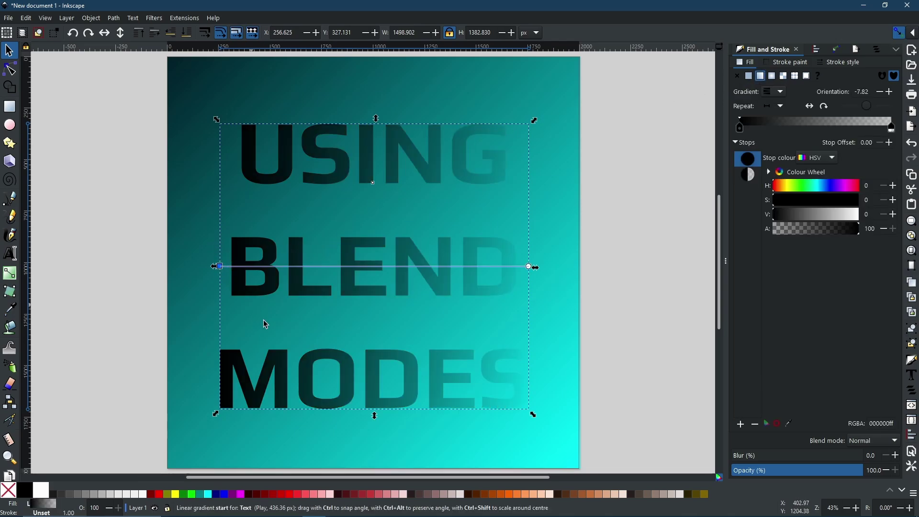
{"action": "left_click_drag", "start_coordinate": [291, 397], "coordinate": [300, 404]}
{"action": "left_click_drag", "start_coordinate": [528, 266], "coordinate": [447, 120]}
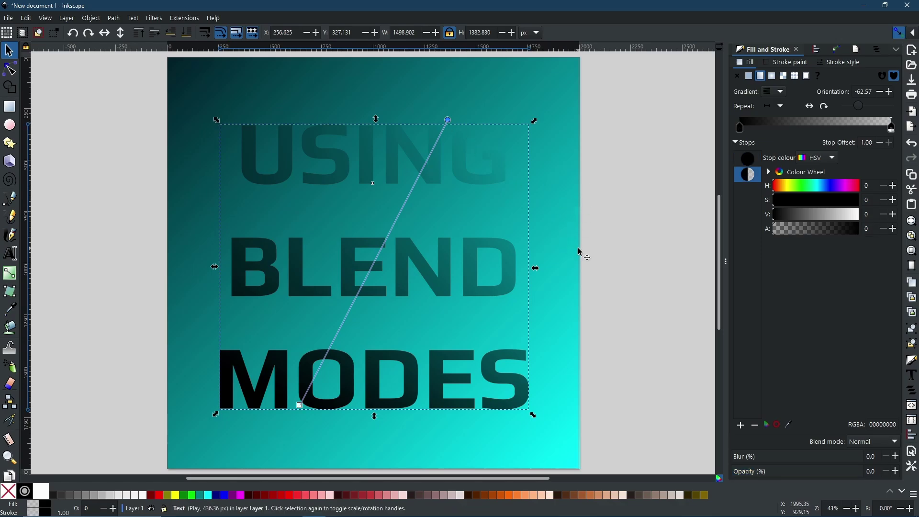
Draw a large ellipse over the lower title and intersect it with the title text
{"action": "left_click", "coordinate": [10, 125]}
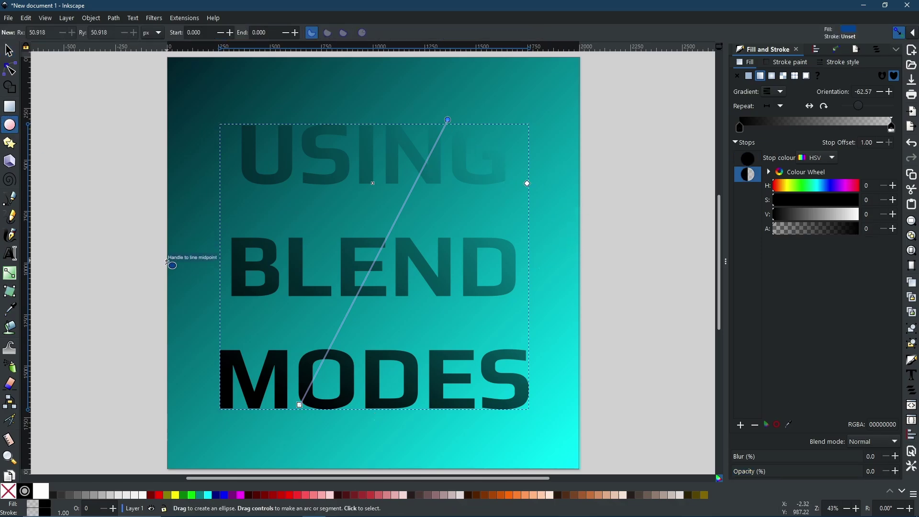
{"action": "mouse_move", "coordinate": [142, 263]}
{"action": "left_mouse_down"}
{"action": "mouse_move", "coordinate": [187, 290]}
{"action": "mouse_move", "coordinate": [647, 463]}
{"action": "left_mouse_up"}
{"action": "key", "text": "s"}
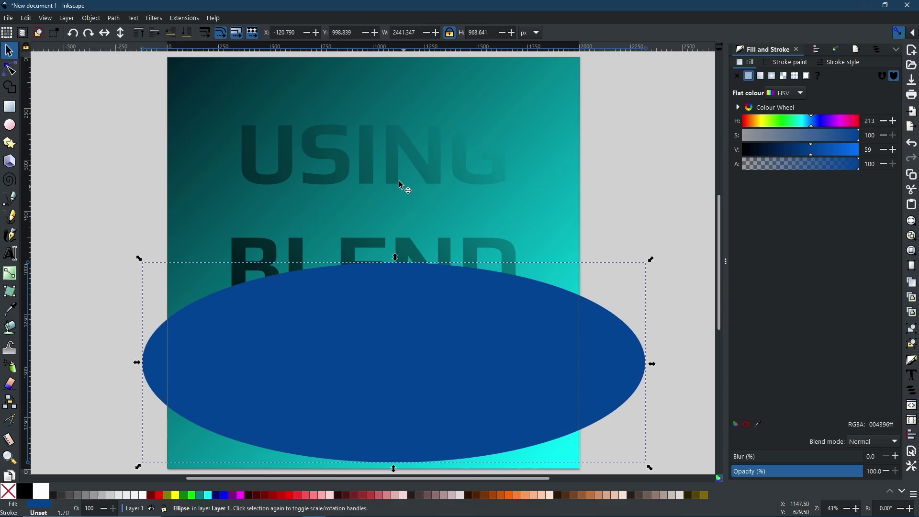
{"action": "left_click", "coordinate": [398, 166]}
{"action": "key", "text": "Home"}
{"action": "left_click", "coordinate": [555, 311], "text": "shift"}
{"action": "key", "text": "ctrl+asterisk"}
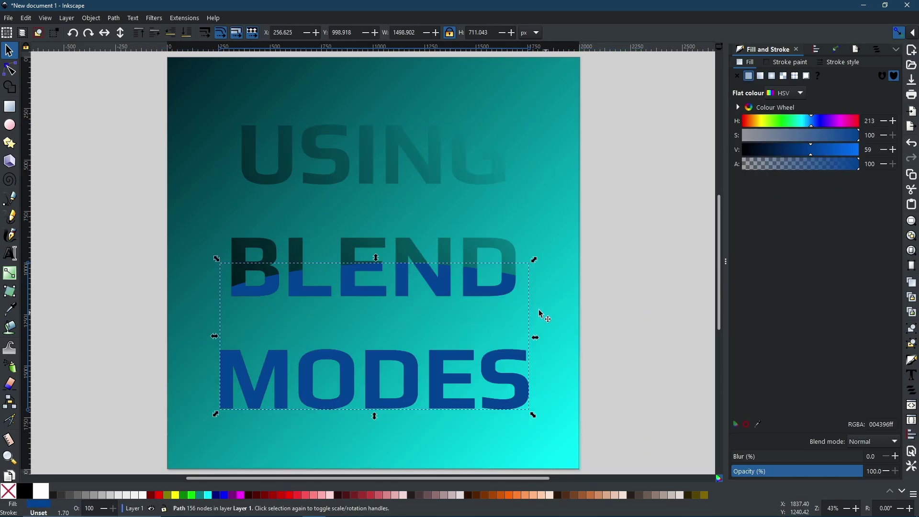
Replace the gradient with flat fills, the title blue and the lower piece dark navy
{"action": "left_click", "coordinate": [470, 150]}
{"action": "left_click", "coordinate": [748, 75]}
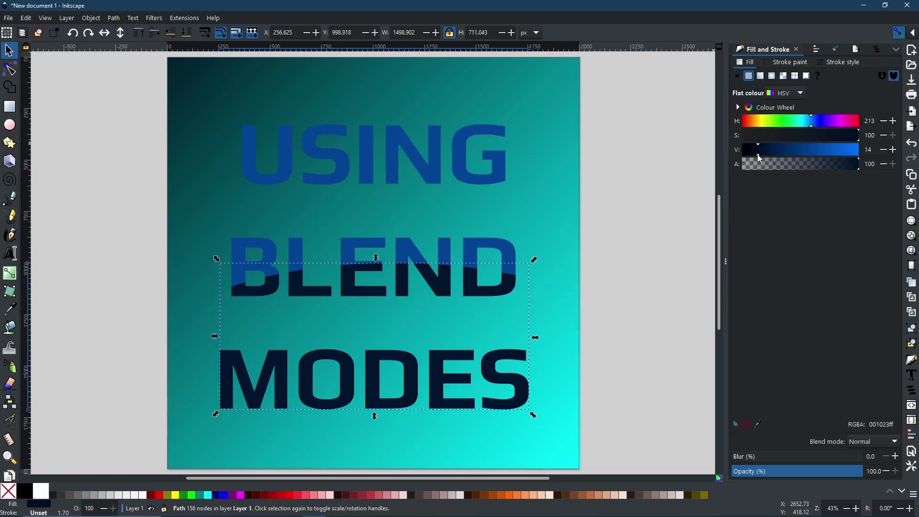
{"action": "left_click", "coordinate": [646, 237]}
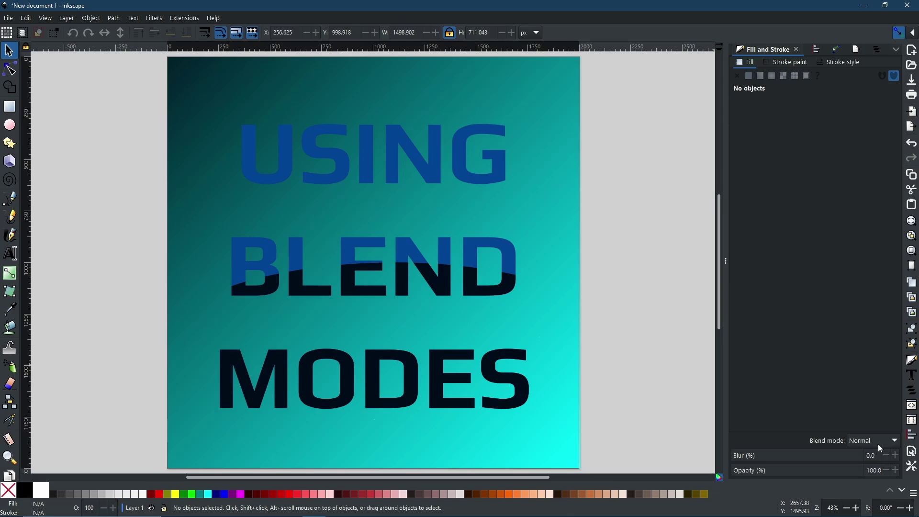
Delete the dark lower piece and set the blue title's blend mode to Overlay
{"action": "left_click", "coordinate": [473, 293]}
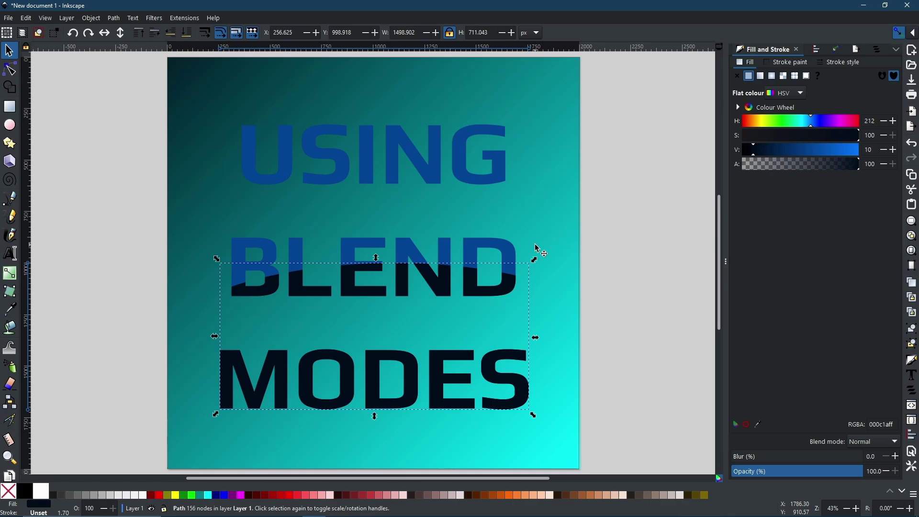
{"action": "key", "text": "Delete"}
{"action": "left_click", "coordinate": [524, 263]}
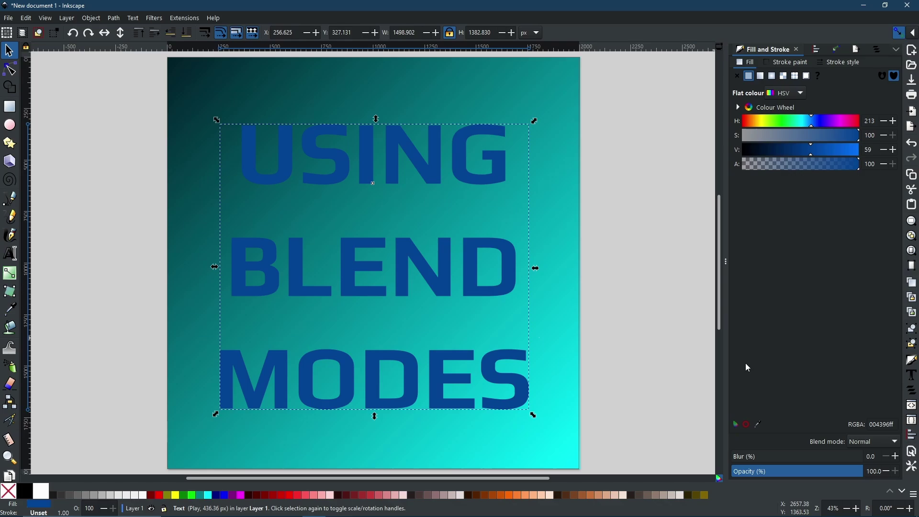
{"action": "left_click", "coordinate": [864, 441]}
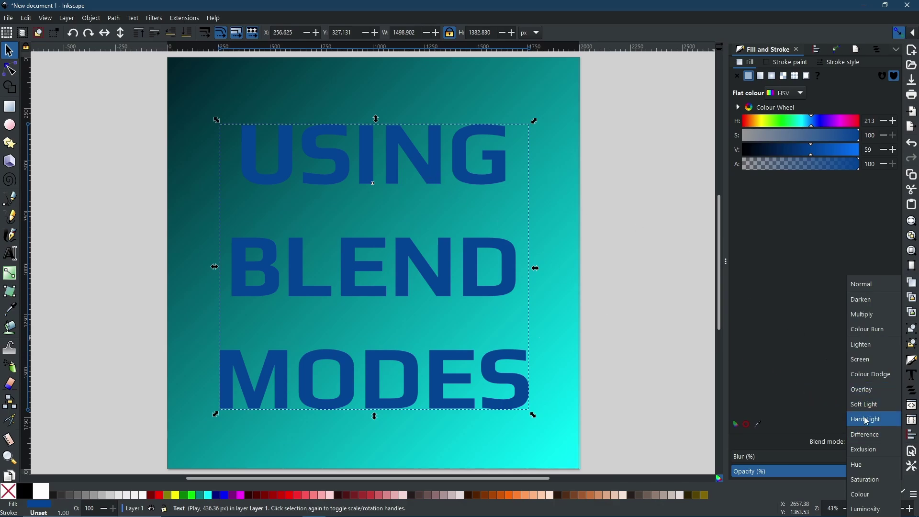
{"action": "left_click", "coordinate": [869, 396]}
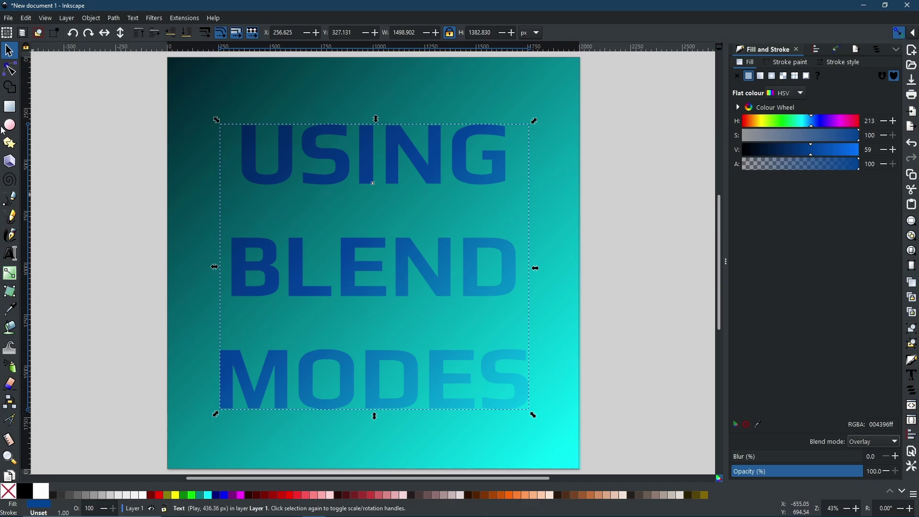
Draw a dark navy 000c1a rectangle and move it off the page to the right
{"action": "left_click", "coordinate": [6, 108]}
{"action": "left_click_drag", "start_coordinate": [85, 119], "coordinate": [222, 243]}
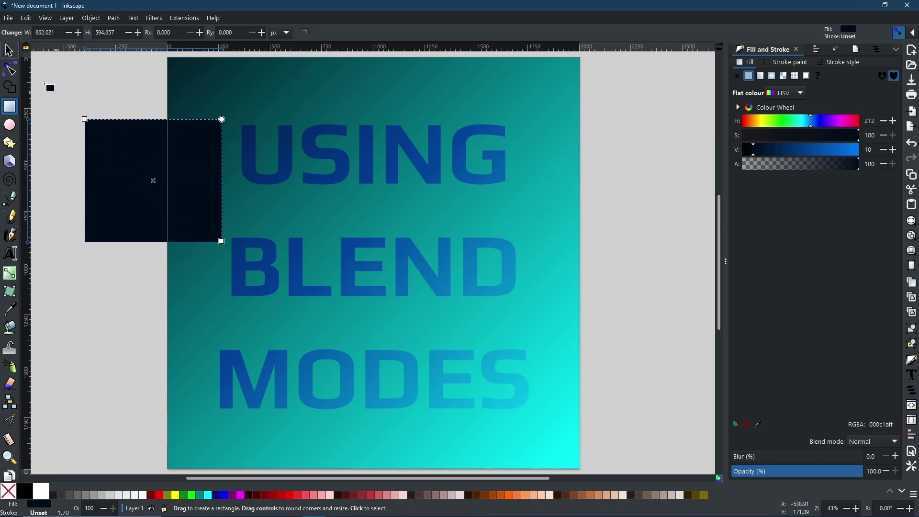
{"action": "left_click", "coordinate": [9, 50]}
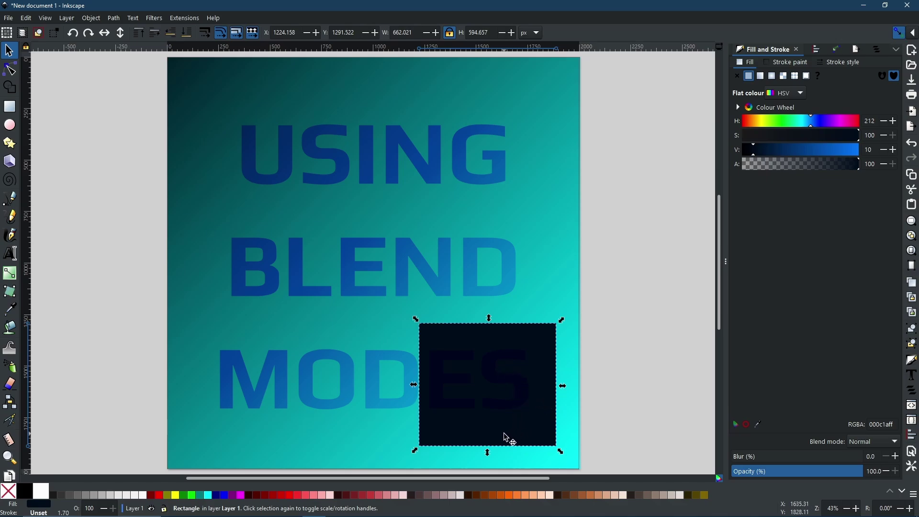
{"action": "left_click_drag", "start_coordinate": [506, 436], "coordinate": [686, 275]}
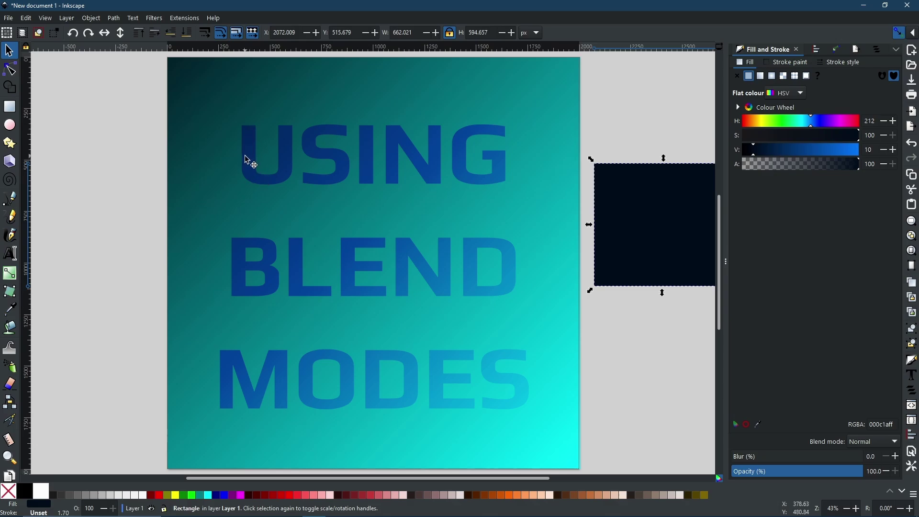
{"action": "left_click", "coordinate": [319, 157]}
{"action": "left_click_drag", "start_coordinate": [334, 164], "coordinate": [199, 154]}
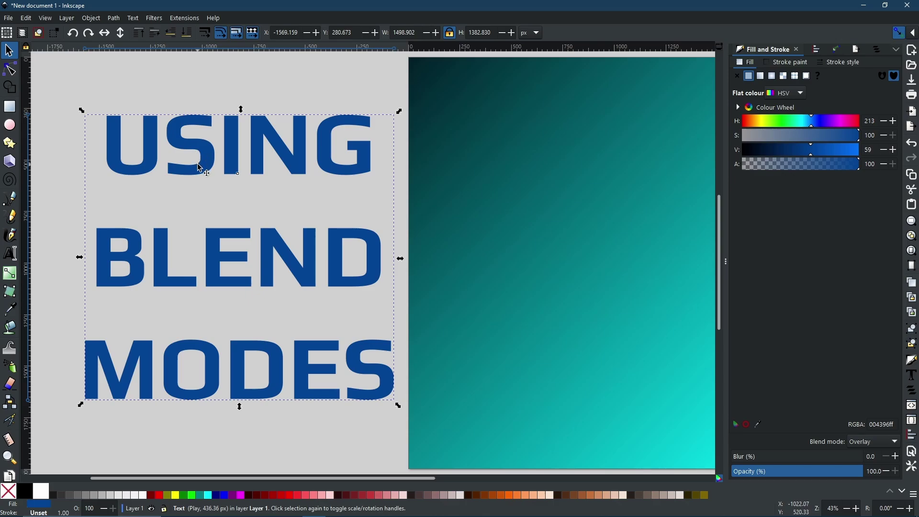
{"action": "key", "text": "ctrl+z"}
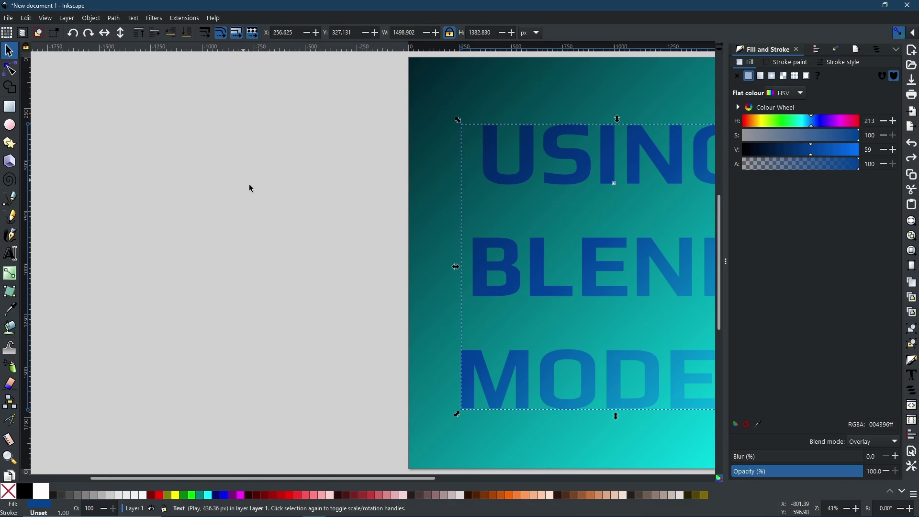
{"action": "left_click_drag", "start_coordinate": [443, 258], "coordinate": [146, 257]}
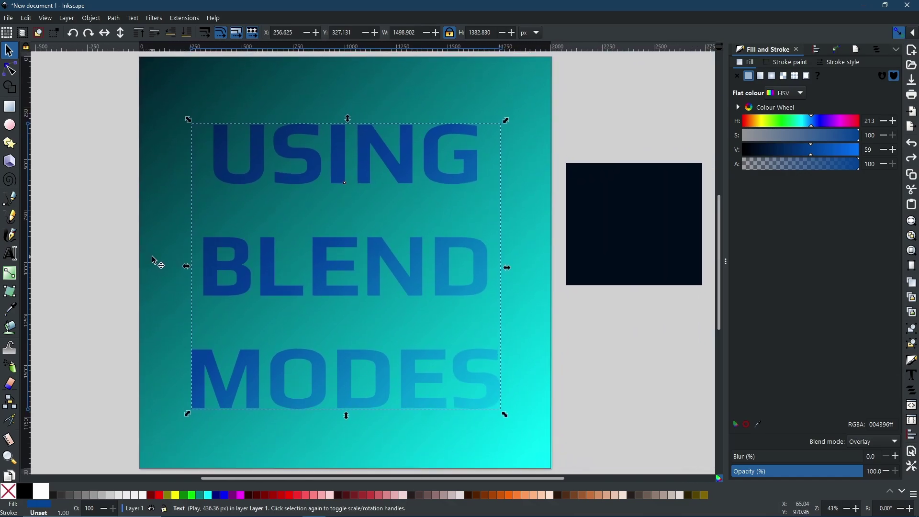
Change the title's blend mode from Overlay to Luminosity
{"action": "left_click", "coordinate": [860, 442]}
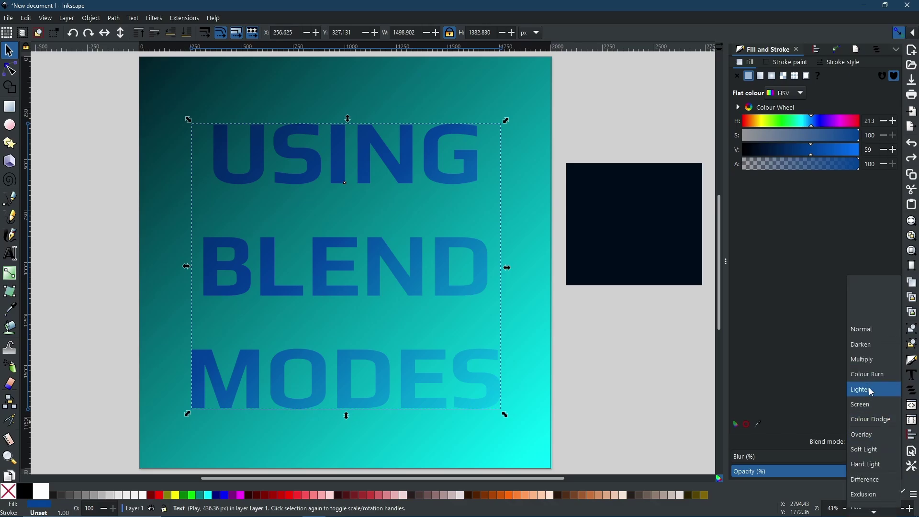
{"action": "scroll", "coordinate": [872, 403], "scroll_direction": "down", "scroll_amount": 3}
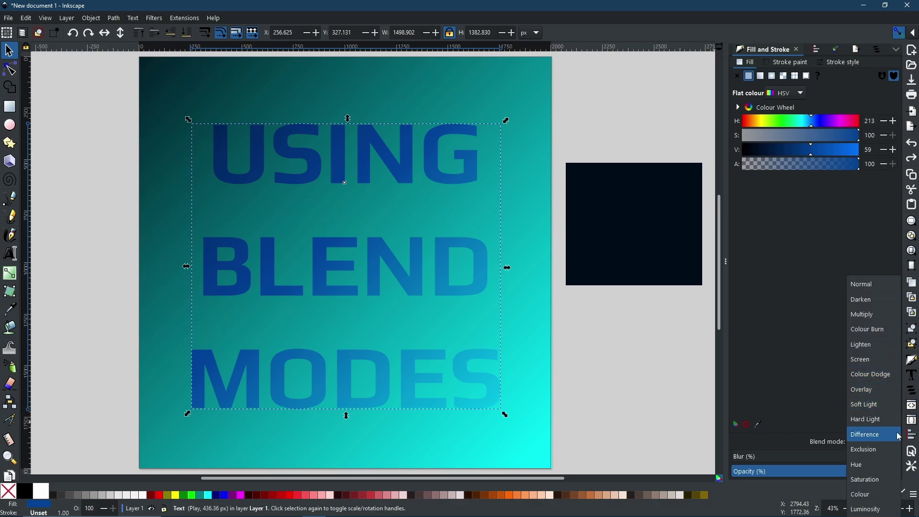
{"action": "key", "text": "Escape"}
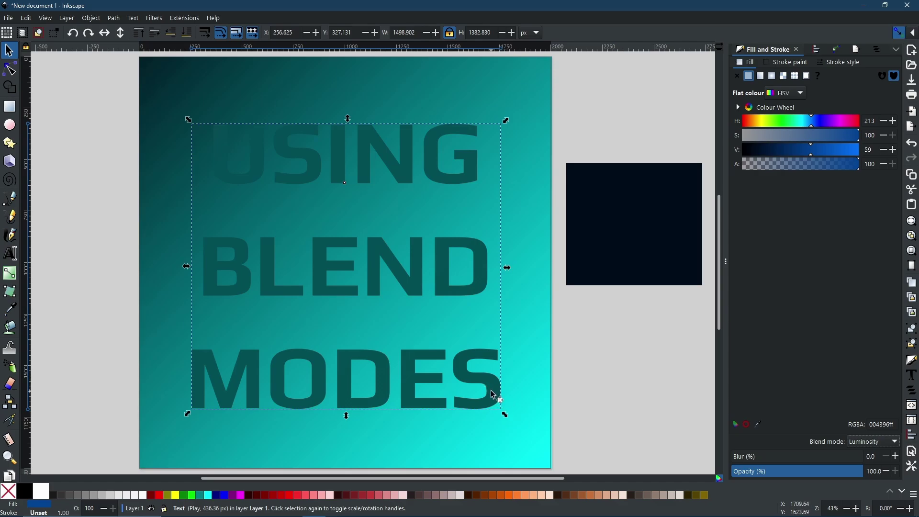
Nudge the title up slightly, then darken its fill almost to black and lighten it to brighter blue
{"action": "mouse_move", "coordinate": [491, 392]}
{"action": "left_mouse_down"}
{"action": "mouse_move", "coordinate": [443, 338]}
{"action": "mouse_move", "coordinate": [412, 322]}
{"action": "mouse_move", "coordinate": [435, 344]}
{"action": "mouse_move", "coordinate": [405, 327]}
{"action": "mouse_move", "coordinate": [311, 381]}
{"action": "mouse_move", "coordinate": [209, 382]}
{"action": "mouse_move", "coordinate": [482, 361]}
{"action": "mouse_move", "coordinate": [504, 381]}
{"action": "mouse_move", "coordinate": [489, 382]}
{"action": "left_mouse_up"}
{"action": "left_click_drag", "start_coordinate": [809, 150], "coordinate": [746, 153]}
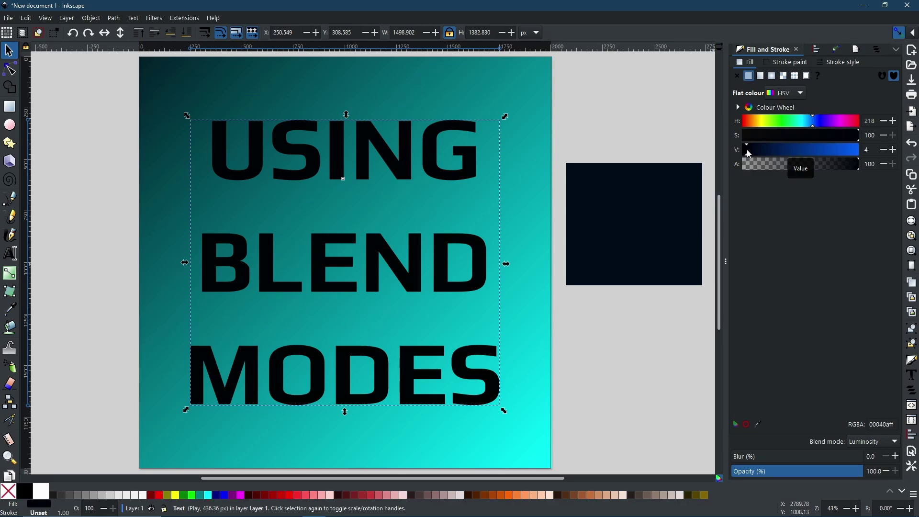
{"action": "left_click_drag", "start_coordinate": [751, 155], "coordinate": [853, 144]}
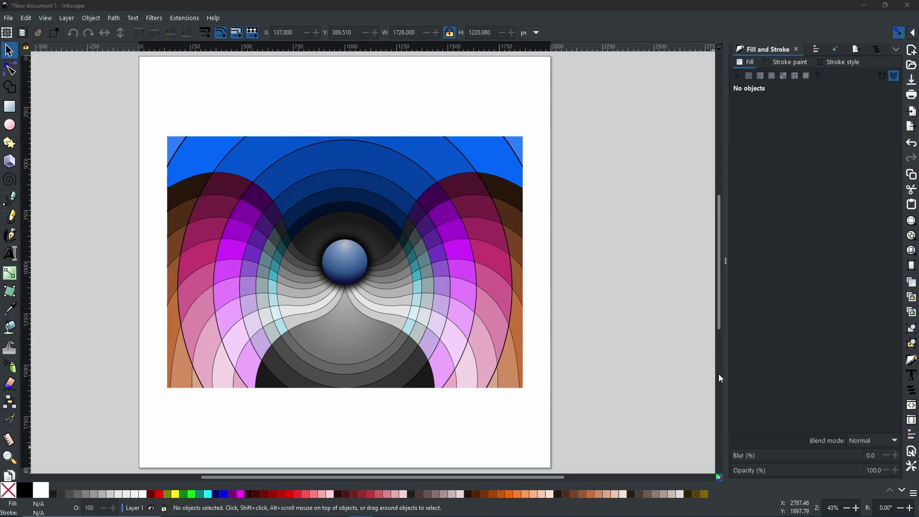
Select the concentric-arc wave artwork image on the canvas
{"action": "left_click", "coordinate": [218, 190]}
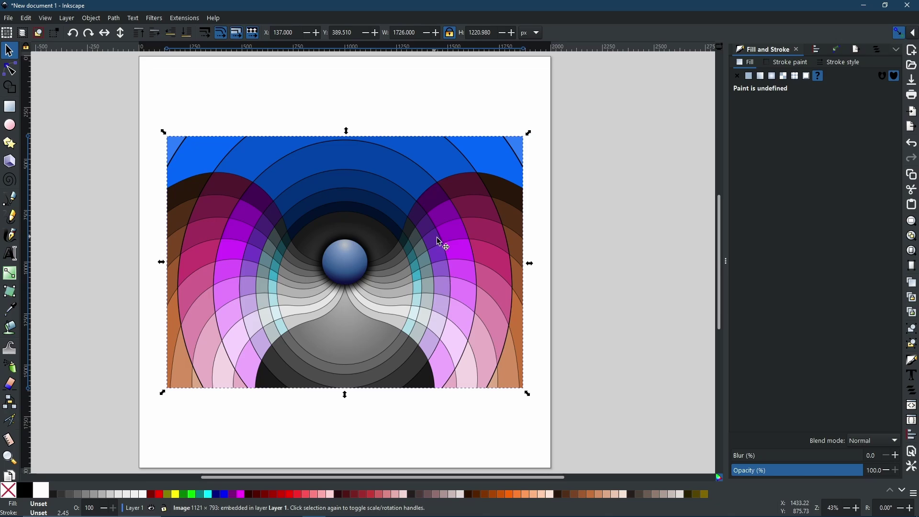
Scale the wave image to 2000 × 1414.808 px spanning the full page width, then reselect it
{"action": "key", "text": "ctrl+z"}
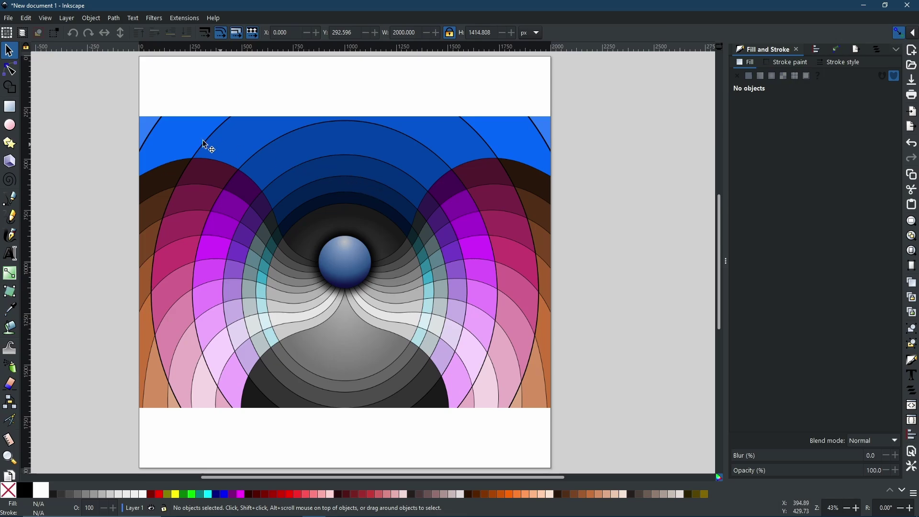
{"action": "left_click", "coordinate": [179, 138]}
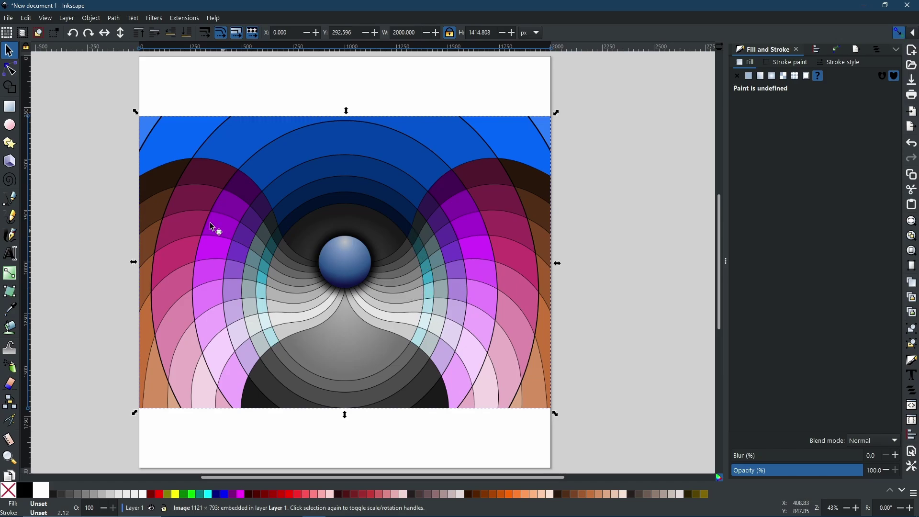
Draw a near-white fbfbfb rectangle exactly covering the 2000 × 1414.808 px wave image
{"action": "left_click", "coordinate": [9, 107]}
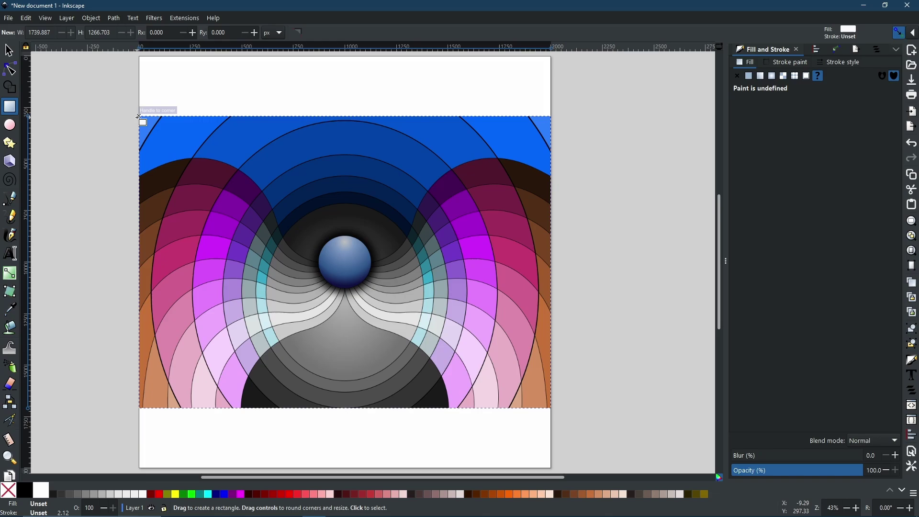
{"action": "mouse_move", "coordinate": [139, 116]}
{"action": "left_mouse_down"}
{"action": "mouse_move", "coordinate": [355, 289]}
{"action": "mouse_move", "coordinate": [552, 408]}
{"action": "left_mouse_up"}
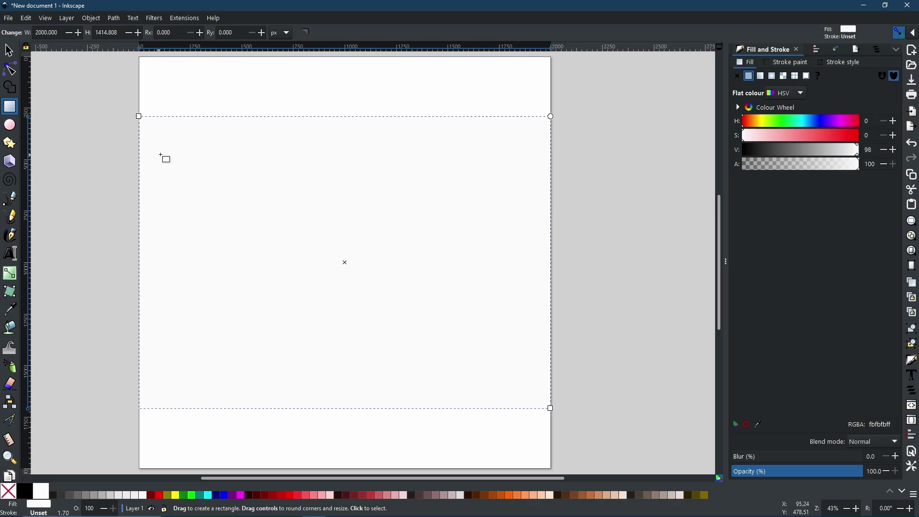
Halve the white rectangle's width with the lock on, making it 1000 × 707.404 px
{"action": "left_click", "coordinate": [9, 52]}
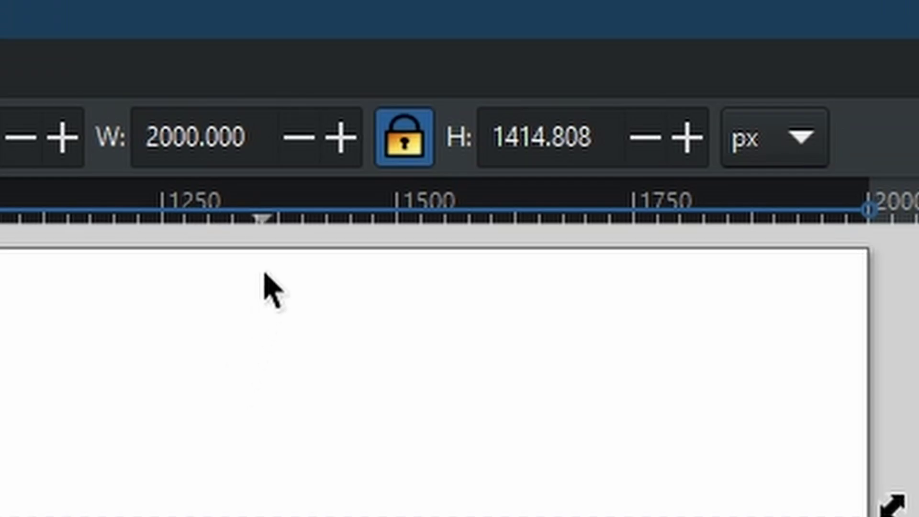
{"action": "left_click", "coordinate": [257, 148]}
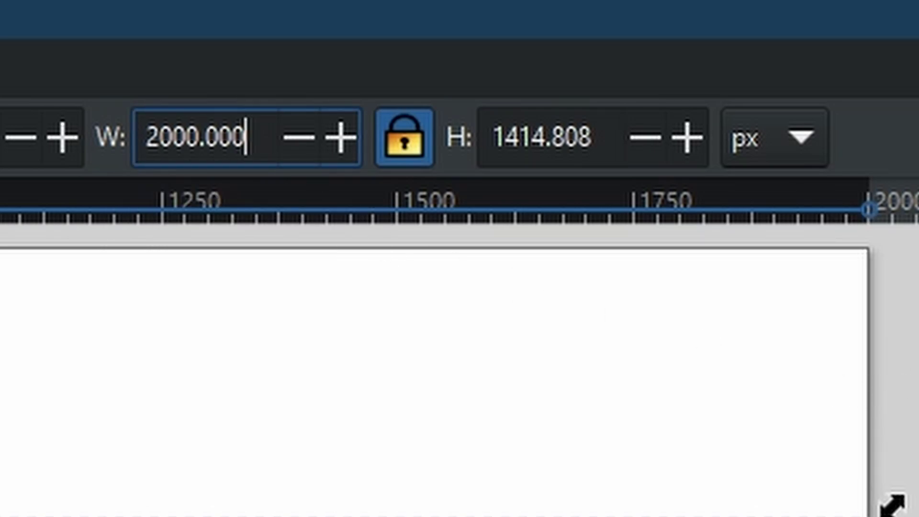
{"action": "type", "text": "/2"}
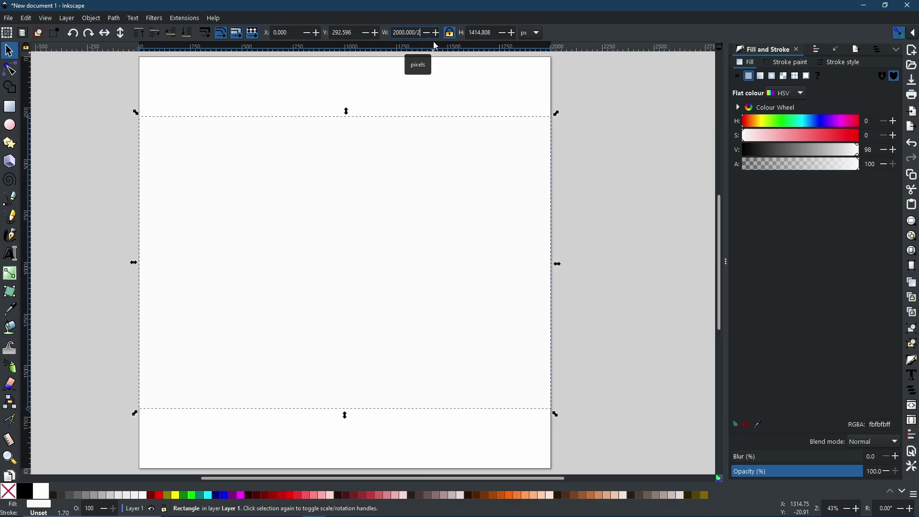
{"action": "key", "text": "Return"}
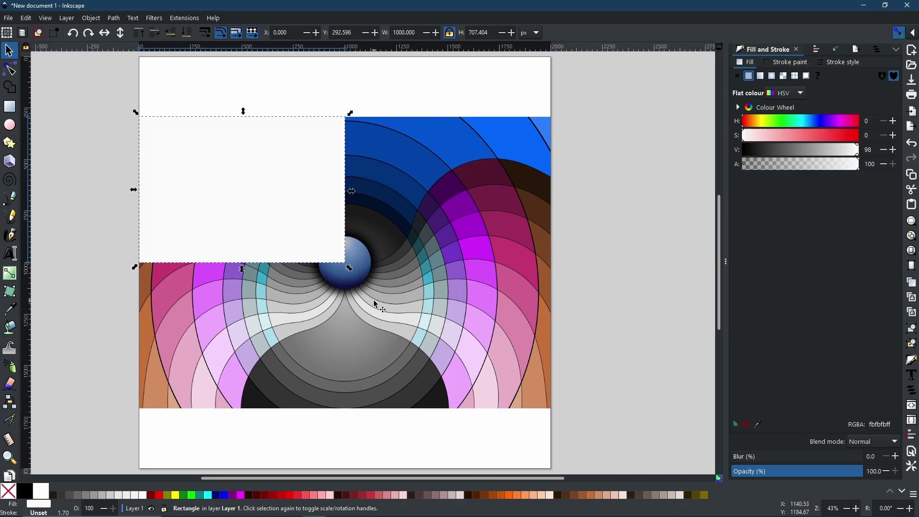
Duplicate the white rectangle and move copies into the top-right and lower quadrants
{"action": "key", "text": "ctrl"}
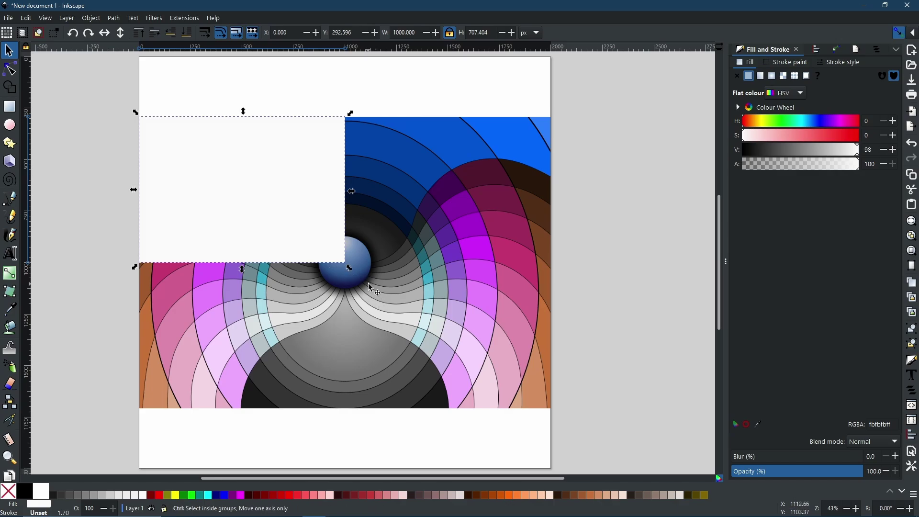
{"action": "right_click", "coordinate": [257, 160]}
{"action": "left_click", "coordinate": [254, 215]}
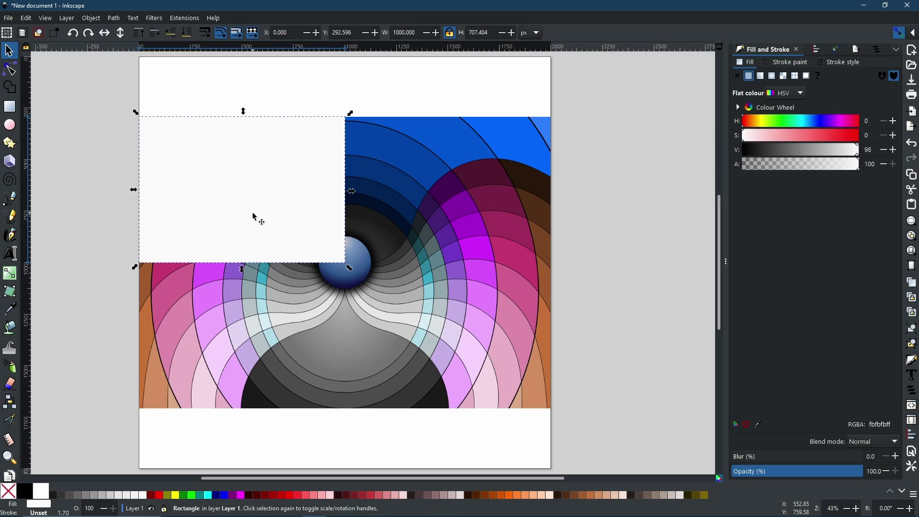
{"action": "left_click_drag", "start_coordinate": [262, 190], "coordinate": [467, 191]}
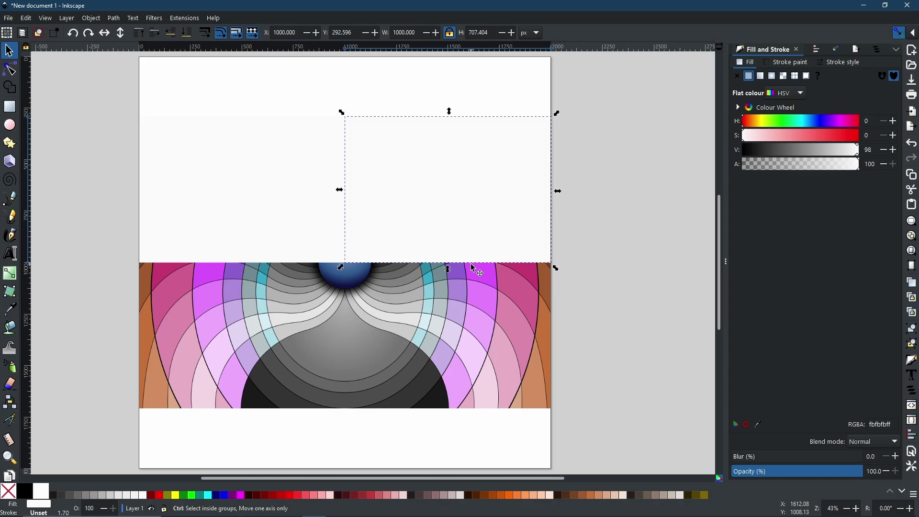
{"action": "left_click_drag", "start_coordinate": [446, 188], "coordinate": [239, 333]}
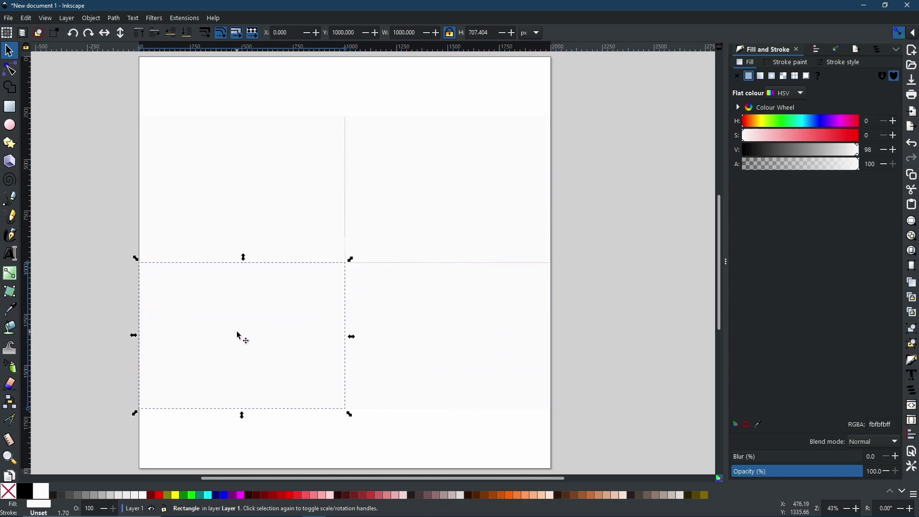
Check each of the four quadrant rectangles, finishing with the top-left one selected
{"action": "left_click", "coordinate": [276, 198]}
{"action": "left_click", "coordinate": [389, 201]}
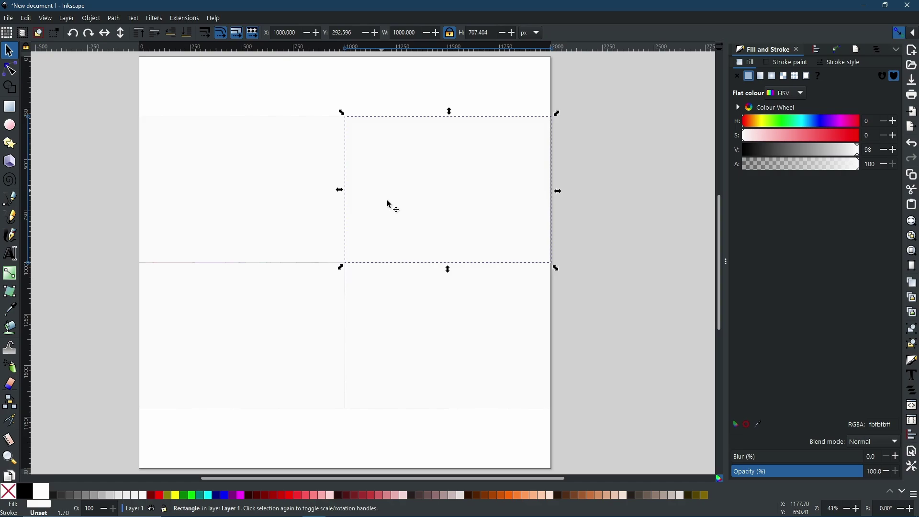
{"action": "left_click", "coordinate": [413, 313]}
{"action": "left_click", "coordinate": [299, 317]}
{"action": "left_click", "coordinate": [268, 210]}
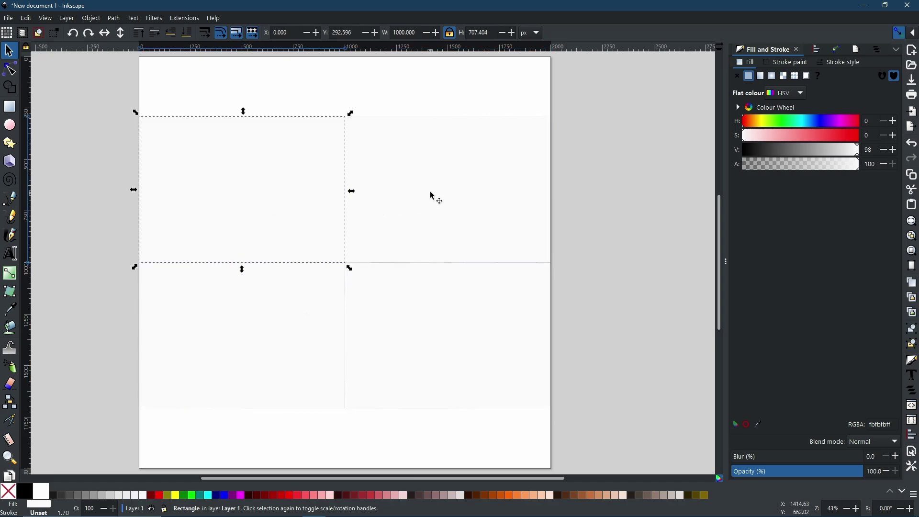
{"action": "left_click", "coordinate": [432, 197]}
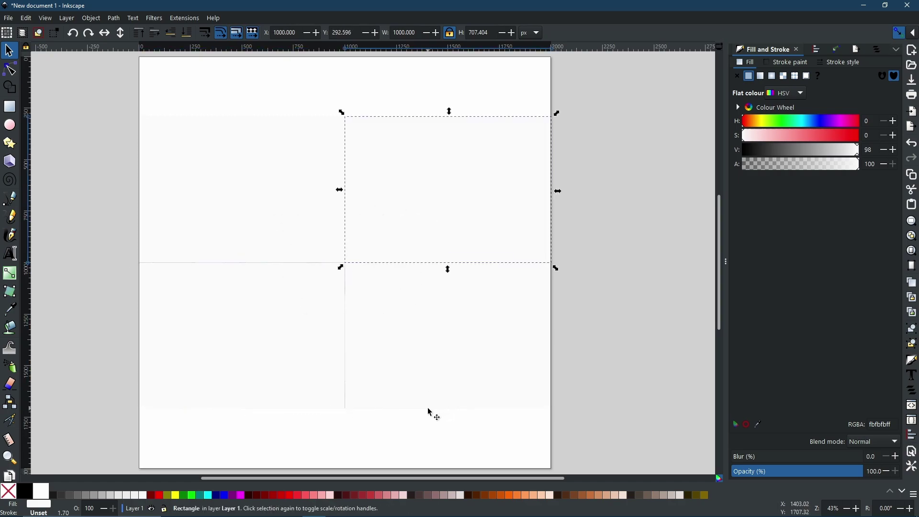
{"action": "left_click", "coordinate": [271, 218]}
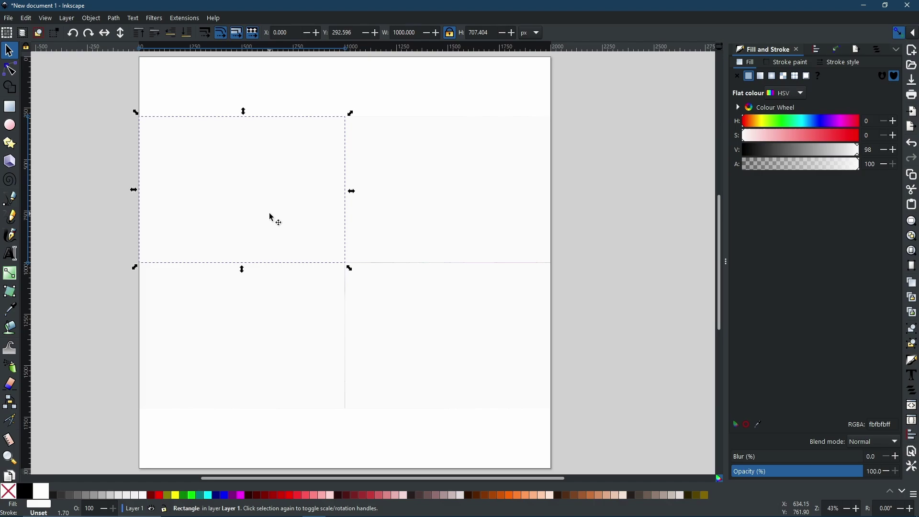
Fill top-left yellow, top-right lime, bottom-left dark green, bottom-right teal, then deselect
{"action": "left_click", "coordinate": [178, 497]}
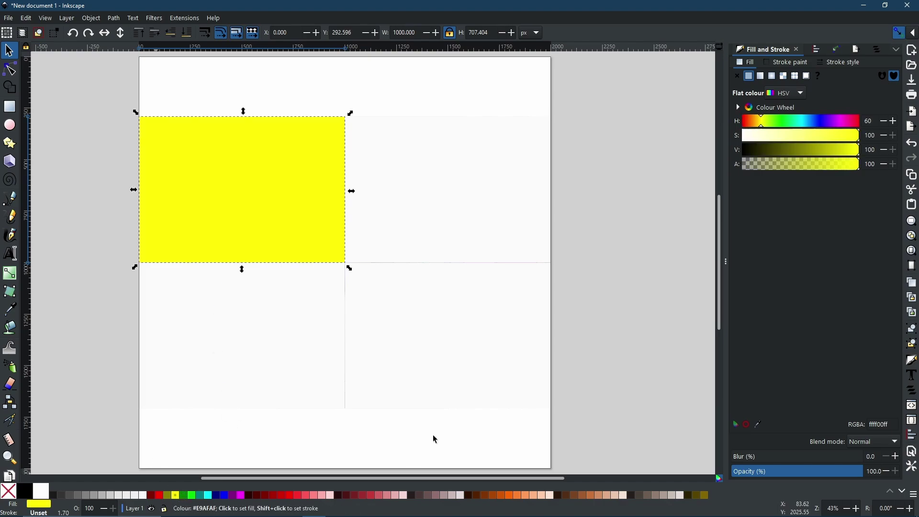
{"action": "left_click", "coordinate": [457, 210]}
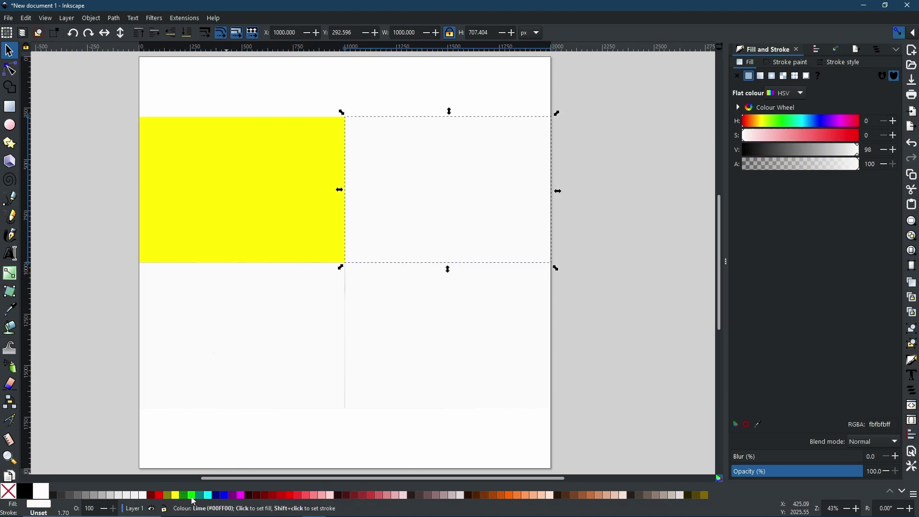
{"action": "left_click", "coordinate": [191, 500]}
{"action": "left_click", "coordinate": [272, 303]}
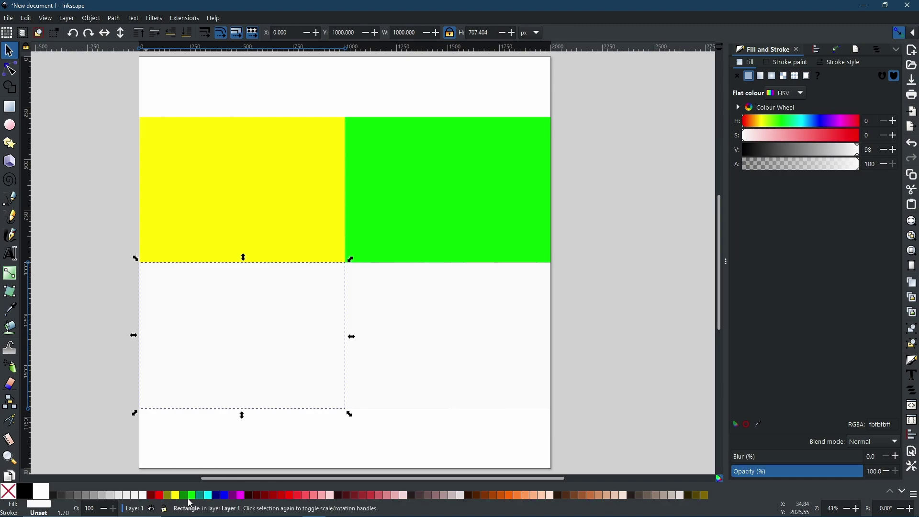
{"action": "left_click", "coordinate": [185, 495]}
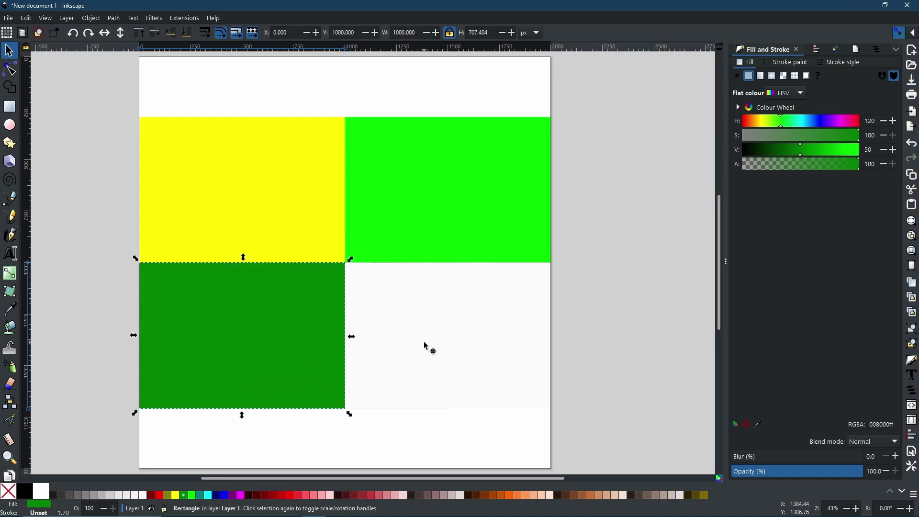
{"action": "left_click", "coordinate": [427, 347]}
{"action": "left_click", "coordinate": [216, 495]}
{"action": "left_click", "coordinate": [601, 295]}
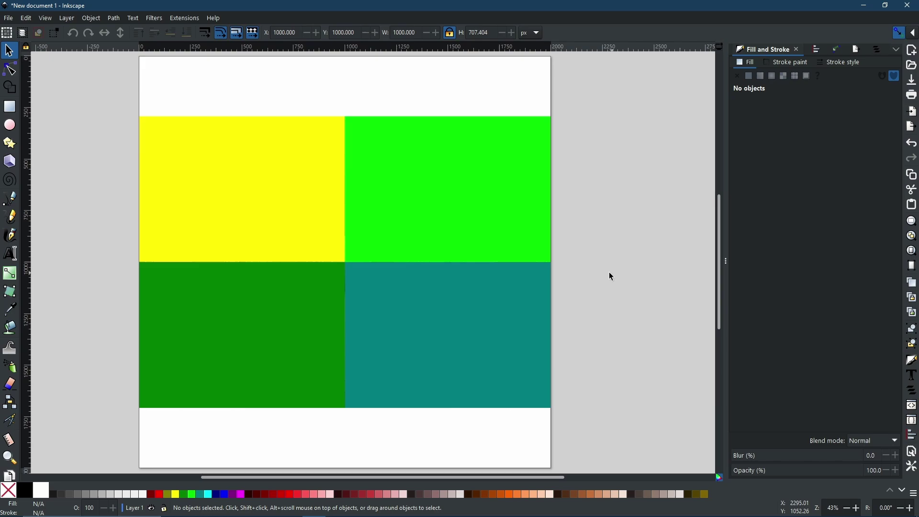
Give the yellow quarter Overlay blend mode and apply Overlay to all four quarters
{"action": "left_click", "coordinate": [224, 144]}
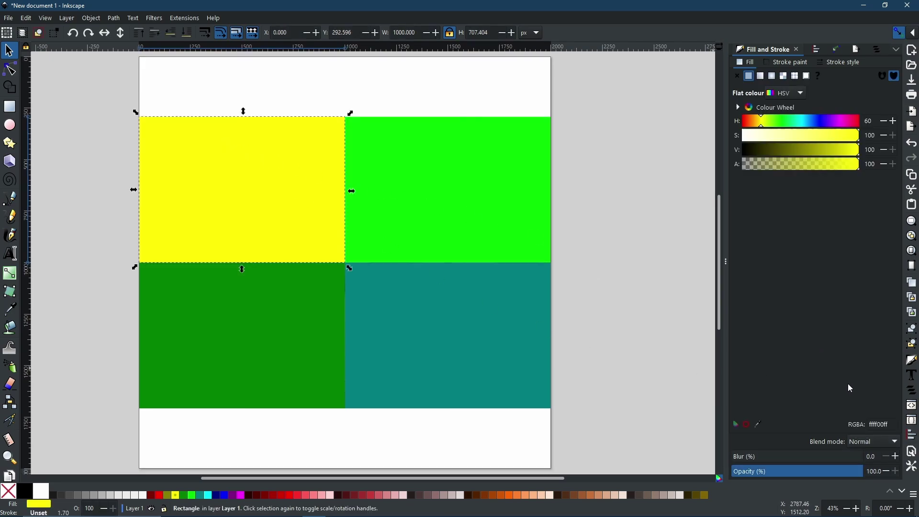
{"action": "left_click", "coordinate": [882, 447]}
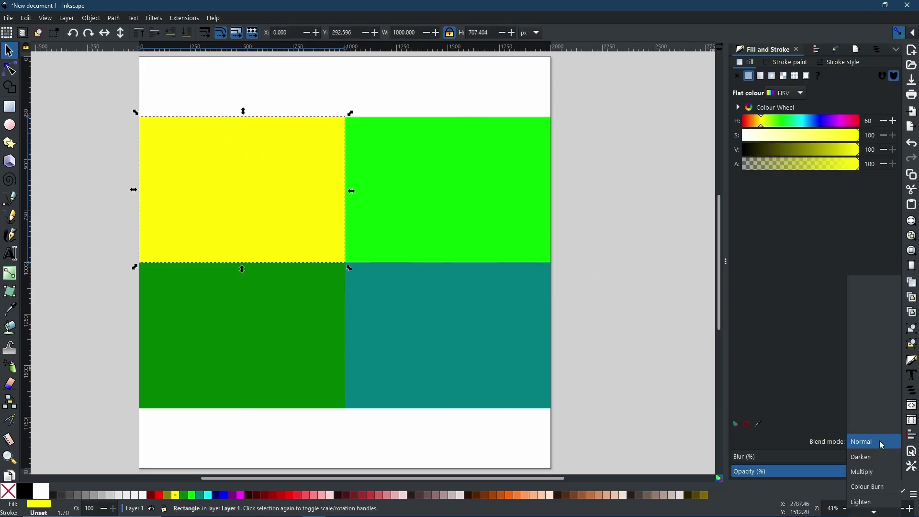
{"action": "scroll", "coordinate": [874, 437], "scroll_direction": "down", "scroll_amount": 4}
{"action": "scroll", "coordinate": [864, 435], "scroll_direction": "down", "scroll_amount": 1}
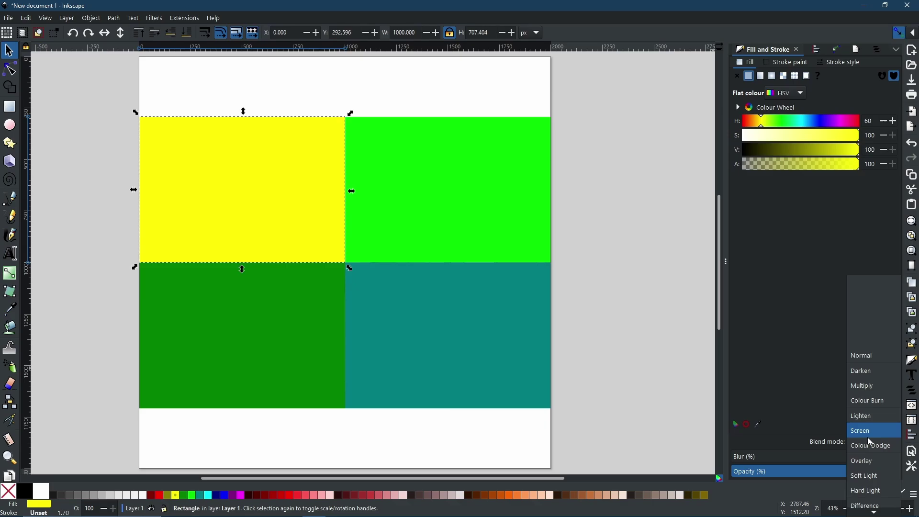
{"action": "left_click", "coordinate": [868, 462]}
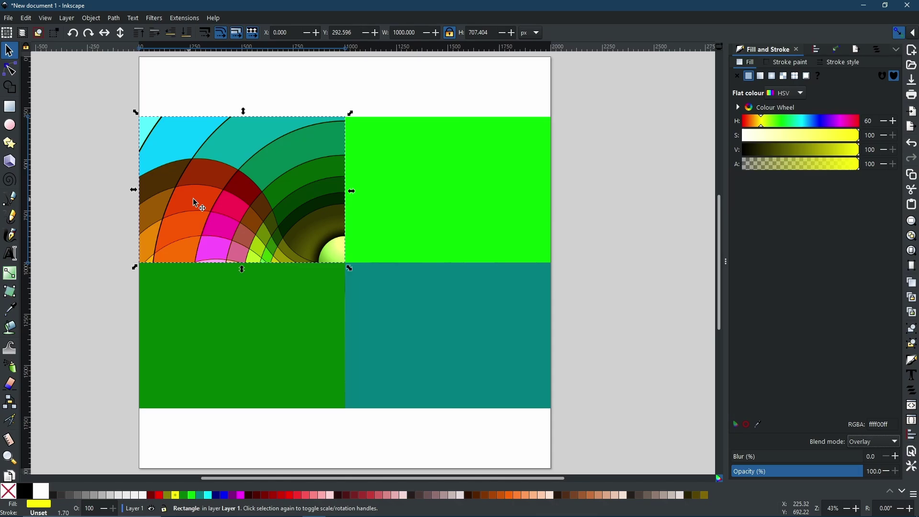
{"action": "key", "text": "Escape"}
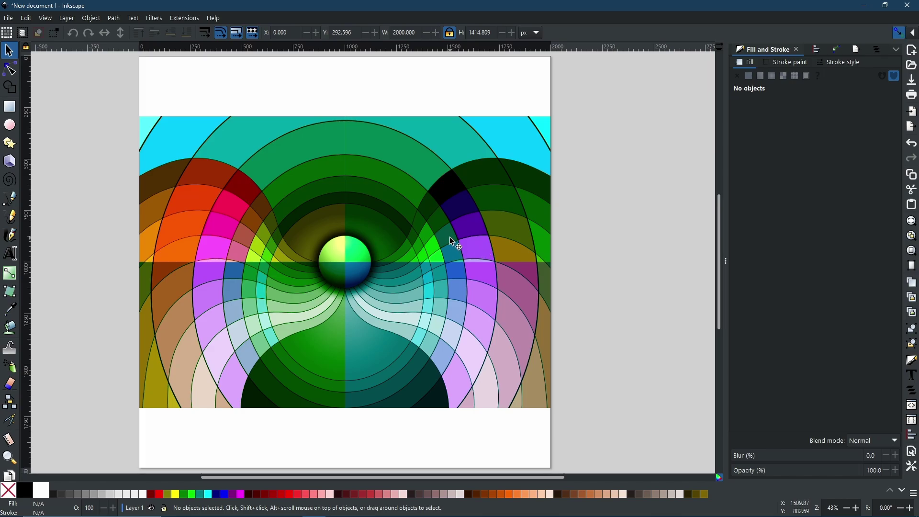
{"action": "mouse_move", "coordinate": [300, 228]}
{"action": "left_mouse_down"}
{"action": "mouse_move", "coordinate": [92, 150]}
{"action": "mouse_move", "coordinate": [245, 218]}
{"action": "mouse_move", "coordinate": [302, 229]}
{"action": "left_mouse_up"}
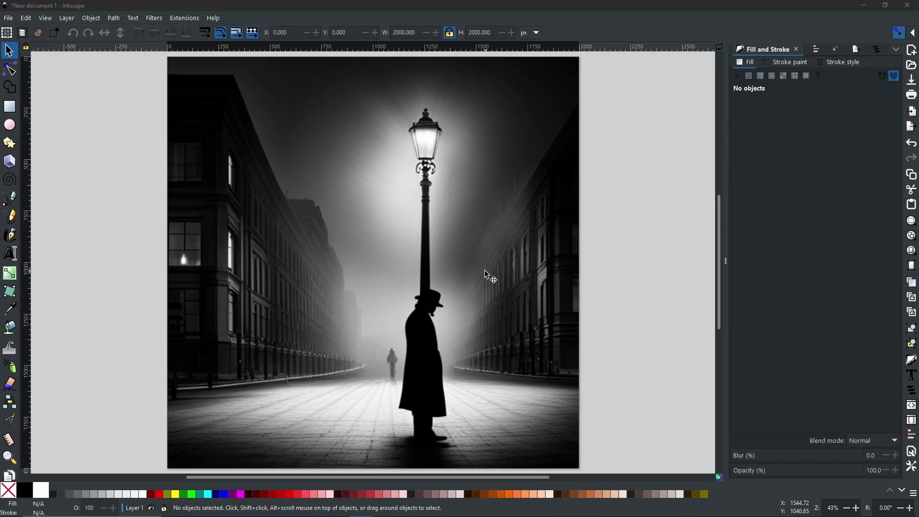
Draw a large circle over the lamp, blur it about 57% and shift its hue to 51
{"action": "left_click", "coordinate": [11, 128]}
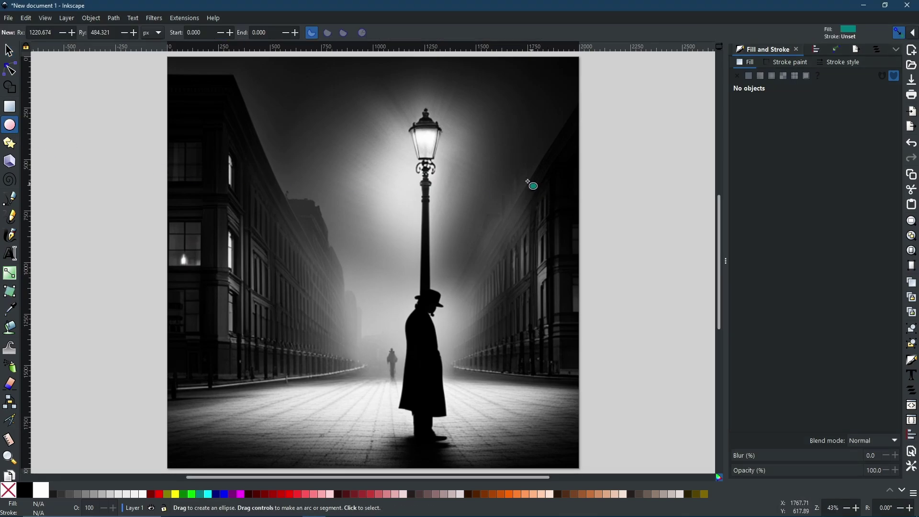
{"action": "key", "text": "ctrl+alt+v"}
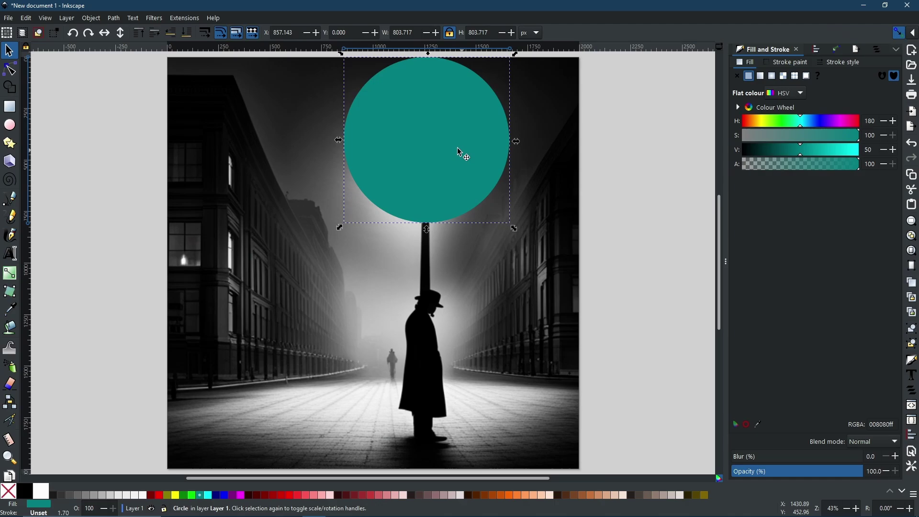
{"action": "left_click_drag", "start_coordinate": [432, 140], "coordinate": [431, 154]}
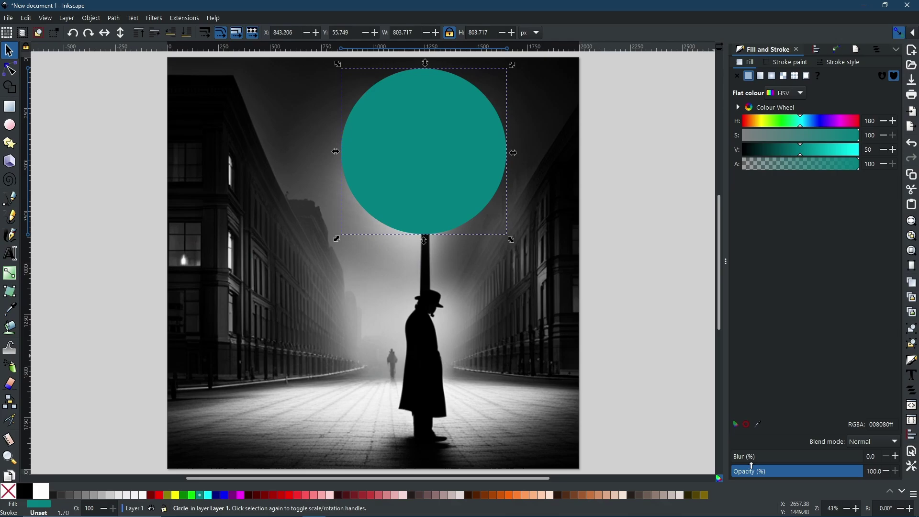
{"action": "left_click_drag", "start_coordinate": [751, 465], "coordinate": [806, 474]}
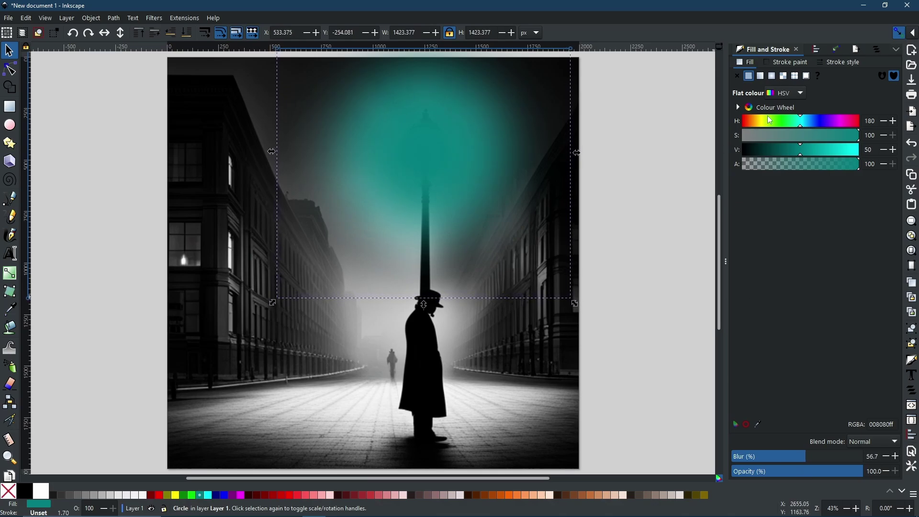
{"action": "left_click_drag", "start_coordinate": [769, 119], "coordinate": [754, 124]}
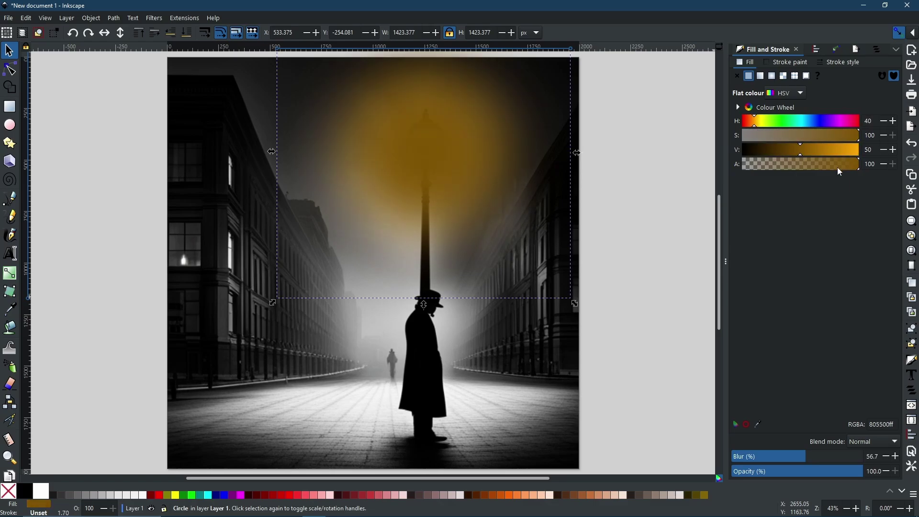
Set the glow to hue 40, value 63 and lower its opacity to 30.3%
{"action": "left_click_drag", "start_coordinate": [805, 148], "coordinate": [815, 150]}
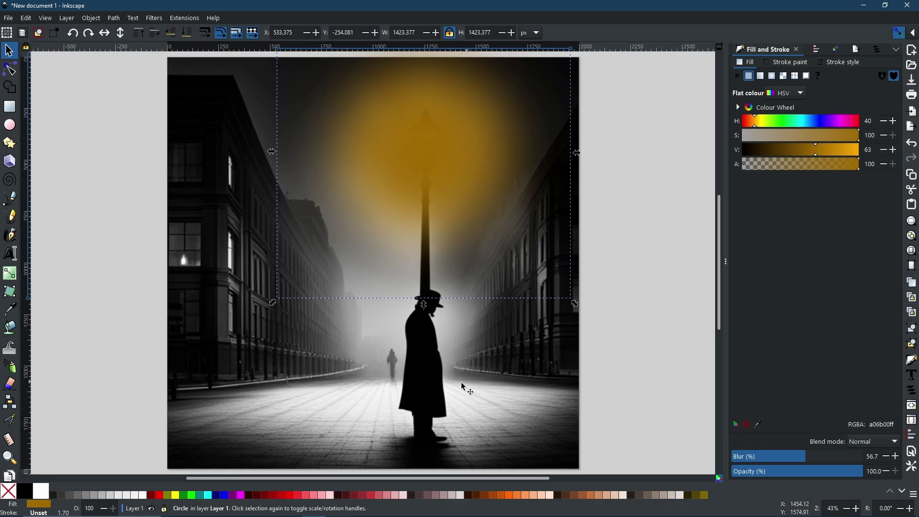
{"action": "left_click_drag", "start_coordinate": [790, 471], "coordinate": [771, 476]}
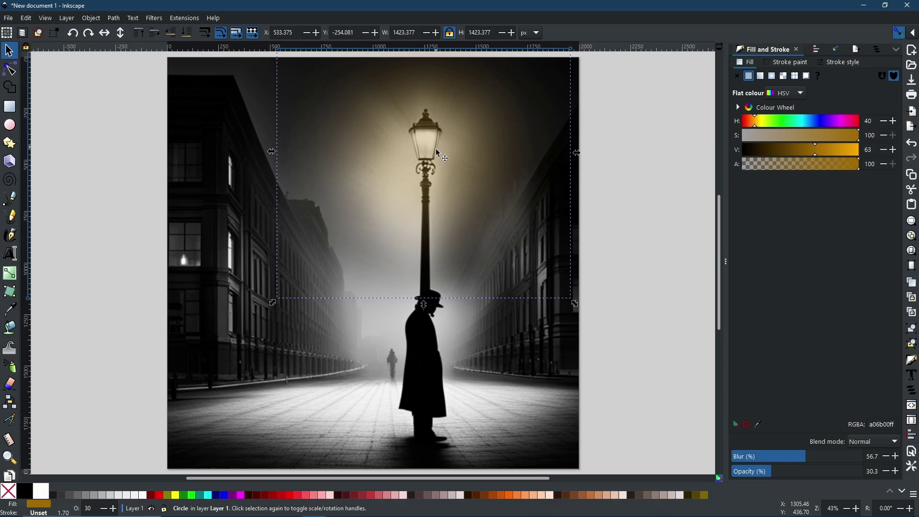
Duplicate the glow circle four times to intensify the amber halo, then deselect
{"action": "right_click", "coordinate": [419, 138]}
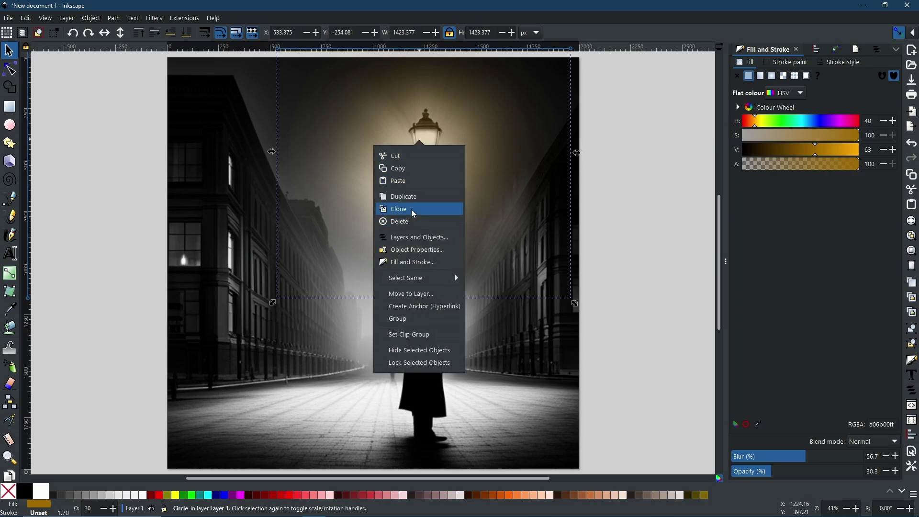
{"action": "left_click", "coordinate": [408, 196]}
{"action": "right_click", "coordinate": [426, 163]}
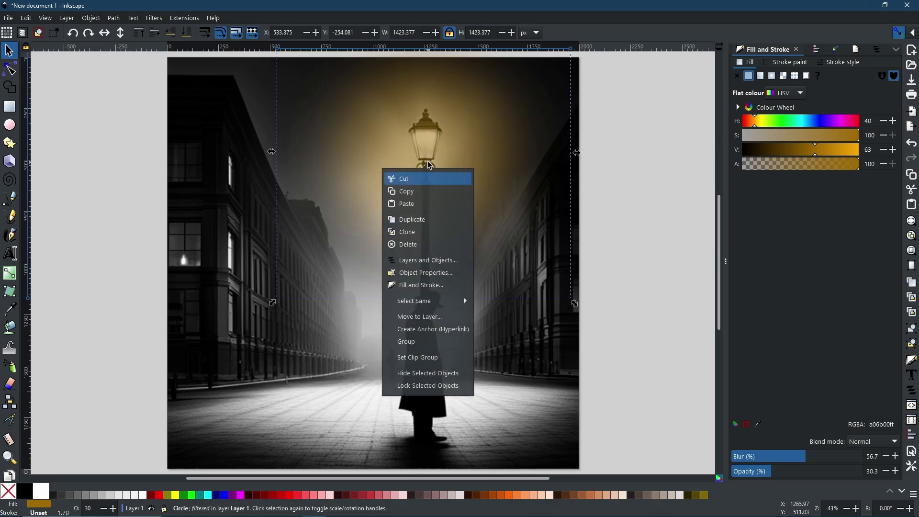
{"action": "left_click", "coordinate": [417, 220]}
{"action": "right_click", "coordinate": [429, 165]}
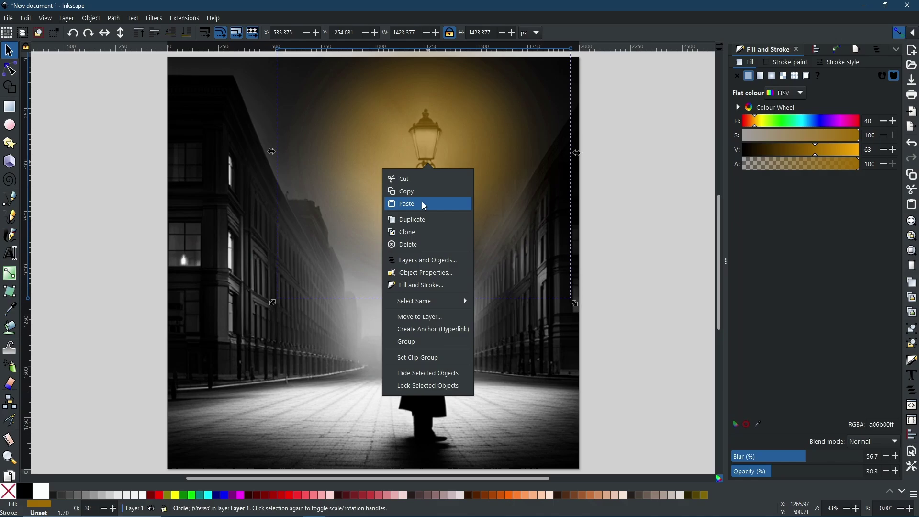
{"action": "left_click", "coordinate": [417, 219]}
{"action": "right_click", "coordinate": [442, 152]}
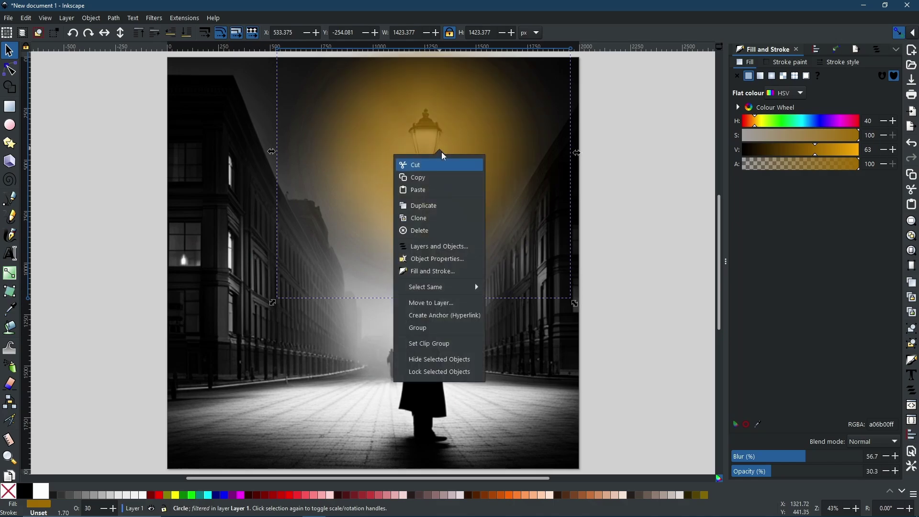
{"action": "left_click", "coordinate": [421, 205]}
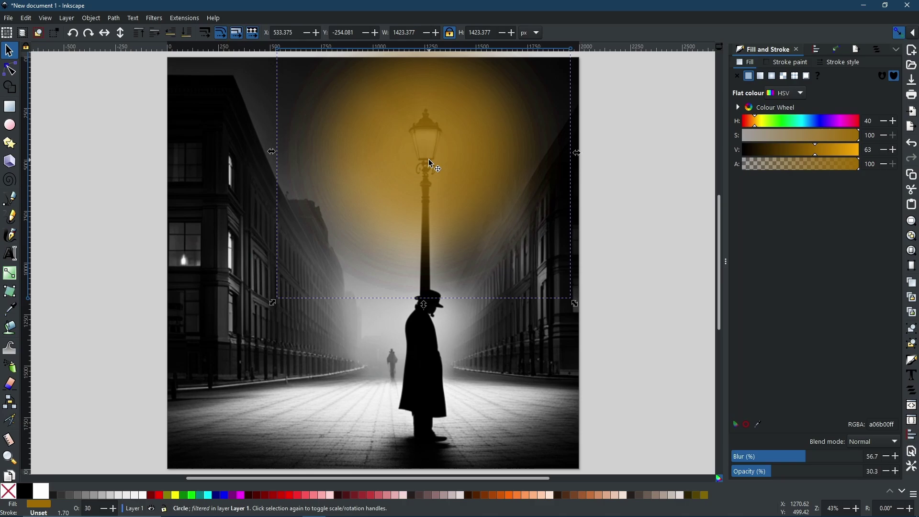
{"action": "left_click", "coordinate": [604, 271]}
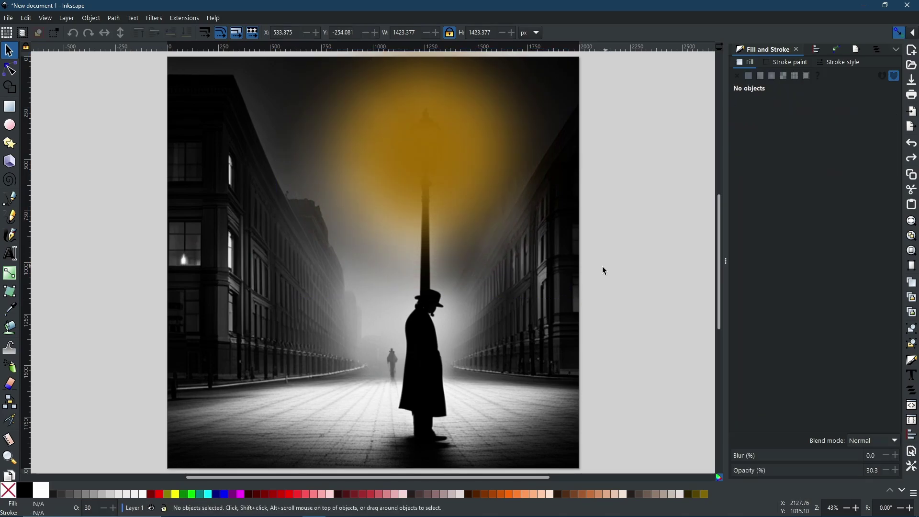
Select the blurred glow circle and switch its blend mode to Overlay
{"action": "left_click", "coordinate": [421, 173]}
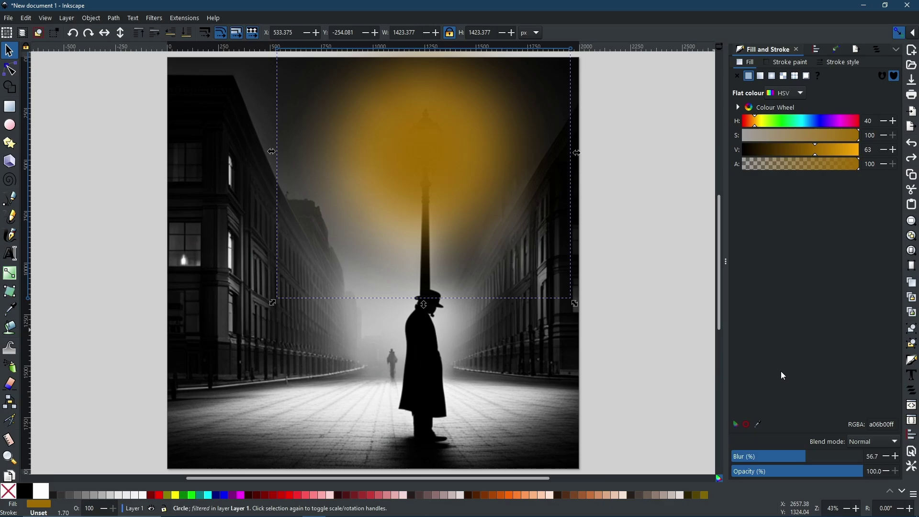
{"action": "left_click", "coordinate": [886, 442]}
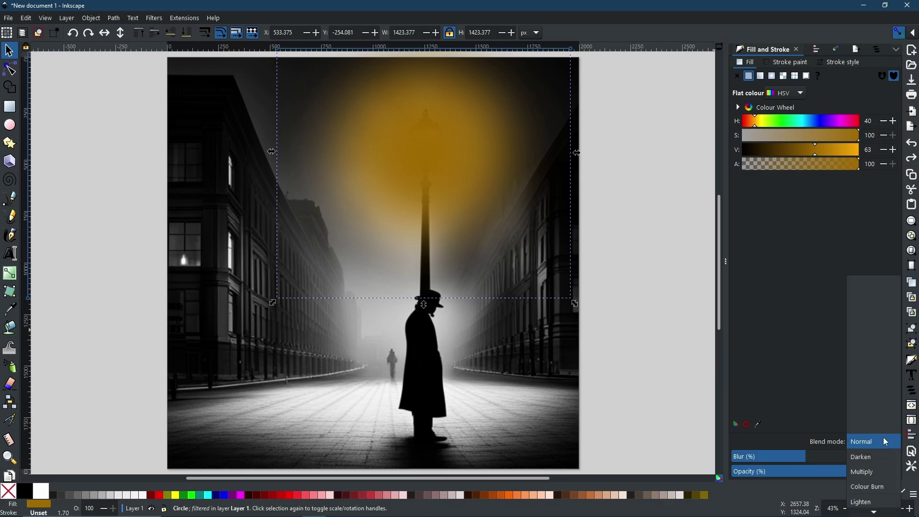
{"action": "scroll", "coordinate": [878, 433], "scroll_direction": "down", "scroll_amount": 3}
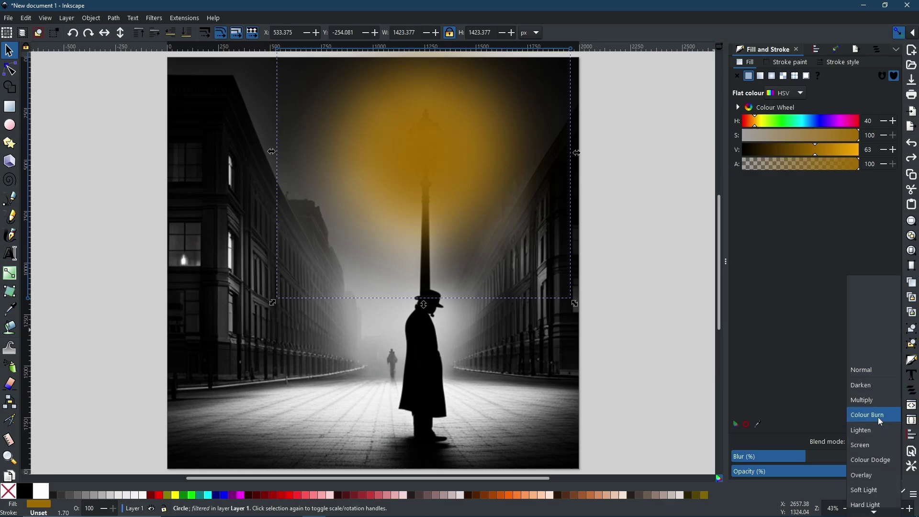
{"action": "left_click", "coordinate": [870, 479]}
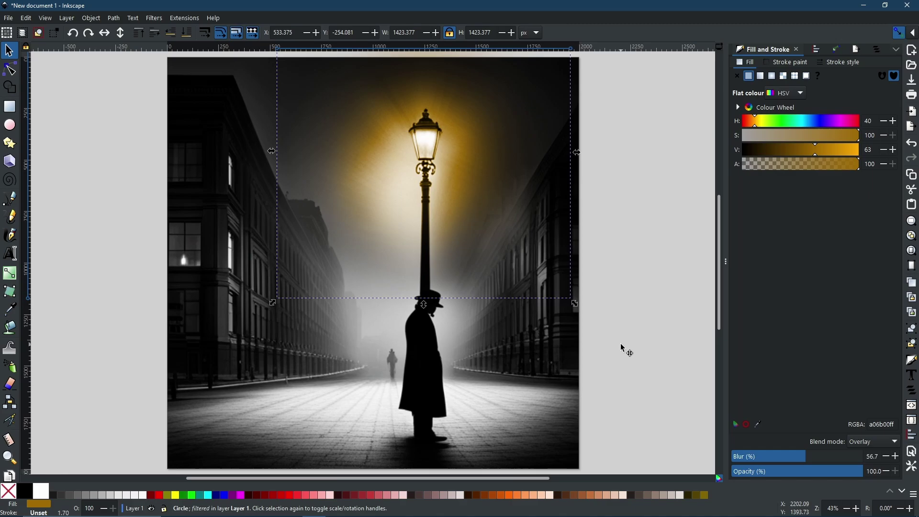
Scale the glow circle to about 188%, briefly try Normal blend, then return to Overlay
{"action": "left_click_drag", "start_coordinate": [575, 307], "coordinate": [636, 367]}
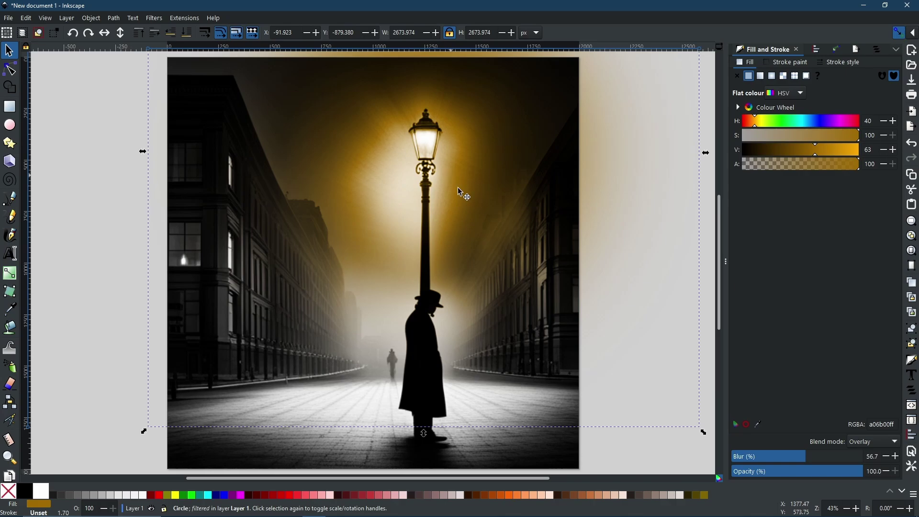
{"action": "left_click", "coordinate": [847, 437]}
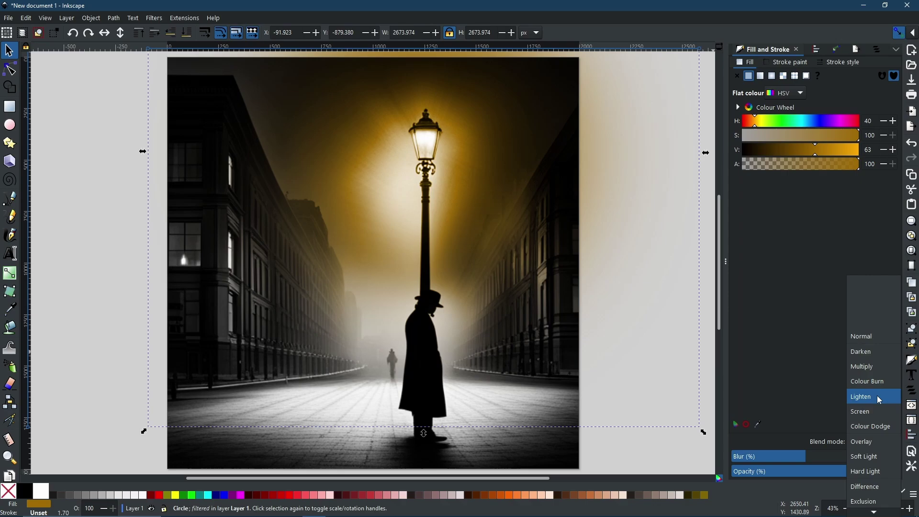
{"action": "left_click", "coordinate": [861, 342]}
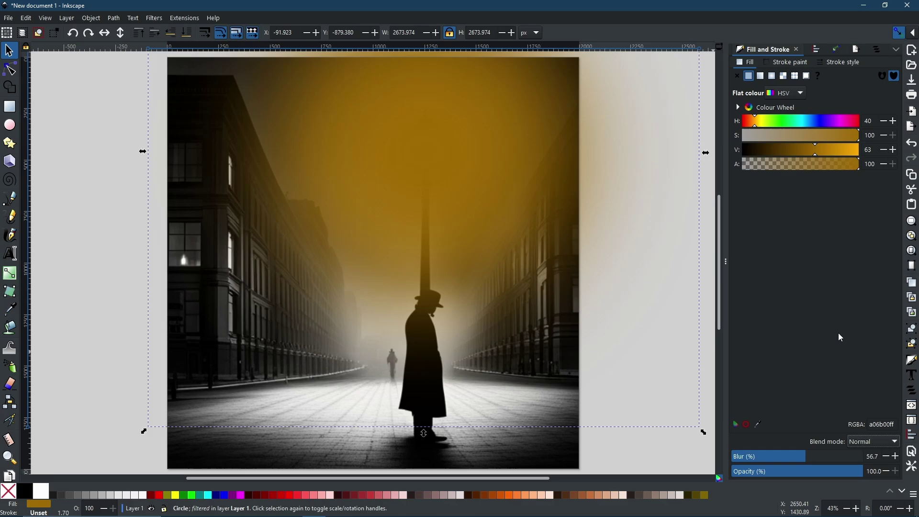
{"action": "left_click", "coordinate": [889, 441]}
{"action": "scroll", "coordinate": [877, 447], "scroll_direction": "down", "scroll_amount": 3}
{"action": "left_click", "coordinate": [877, 447]}
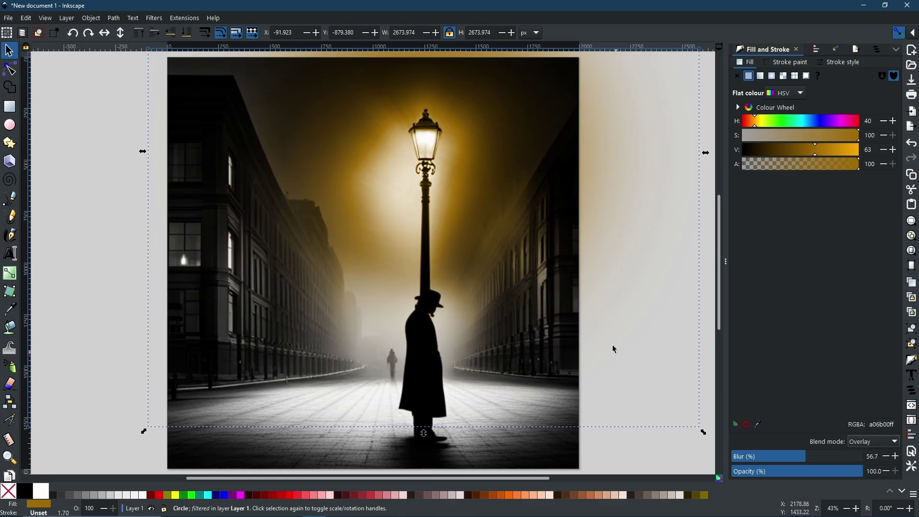